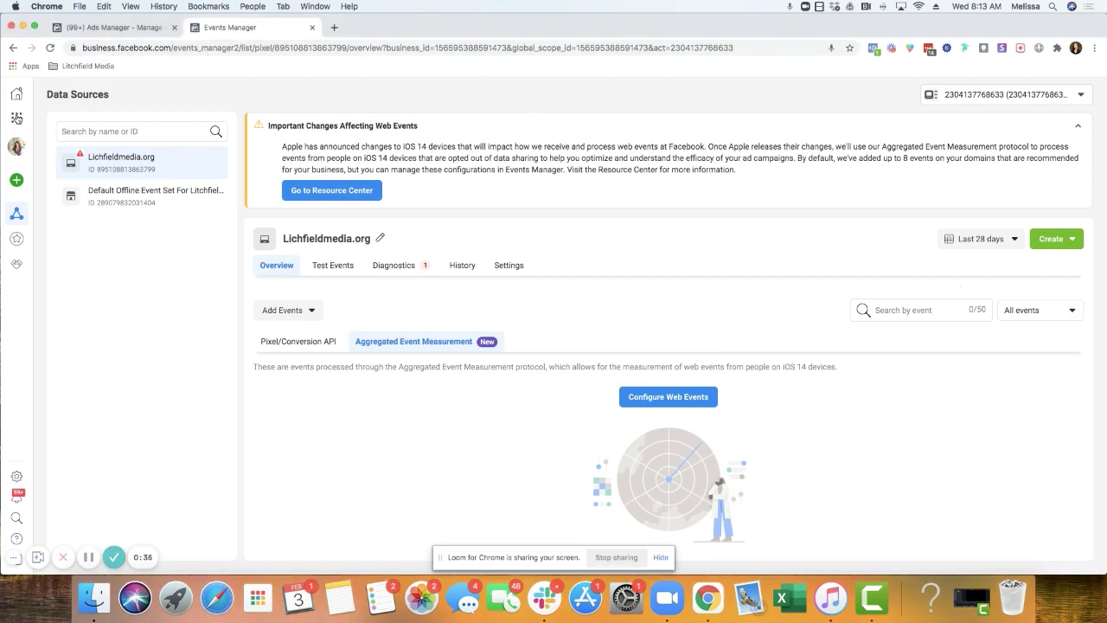
Step: Open the Lichfieldmedia.org pixel, check its received Pixel/Conversion API events, then return to Aggregated Event Measurement
{"action": "left_click", "coordinate": [16, 118]}
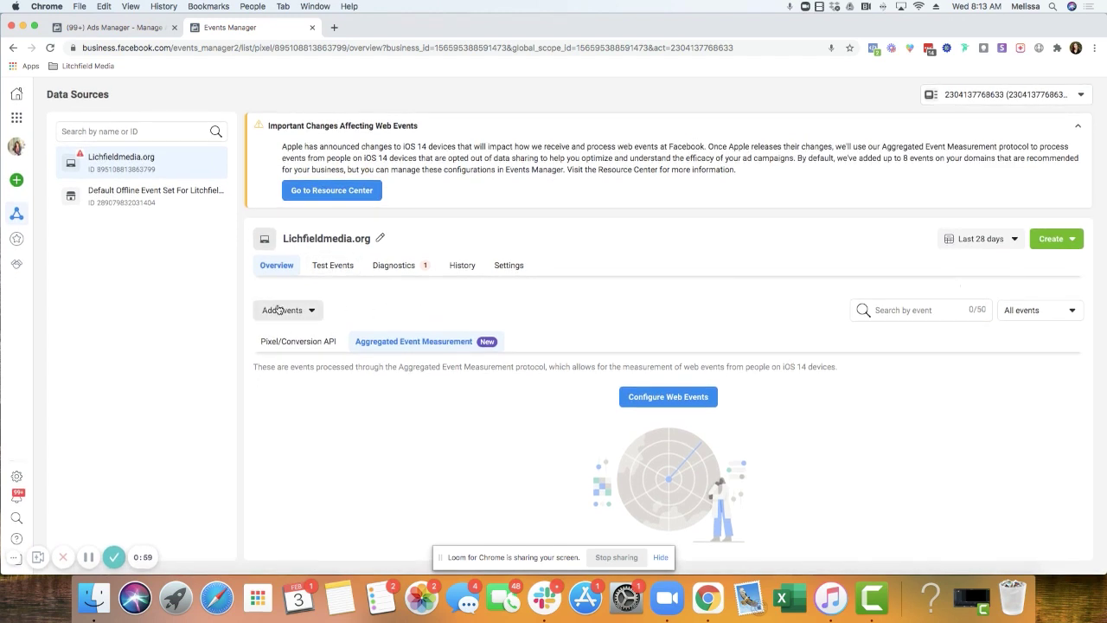
{"action": "left_click", "coordinate": [282, 342]}
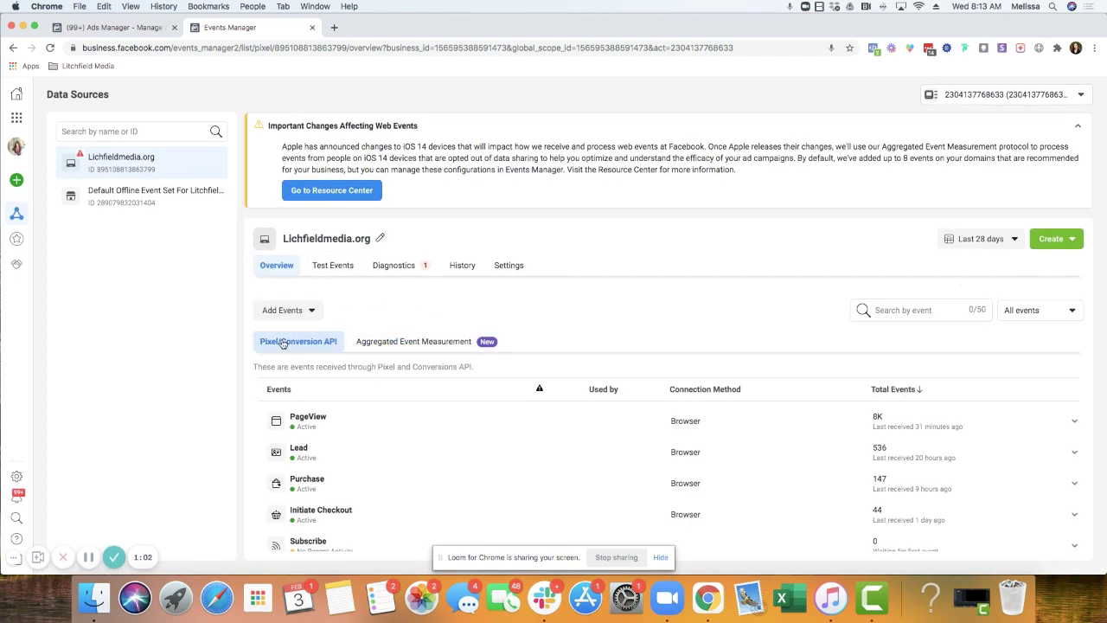
{"action": "left_click", "coordinate": [399, 343]}
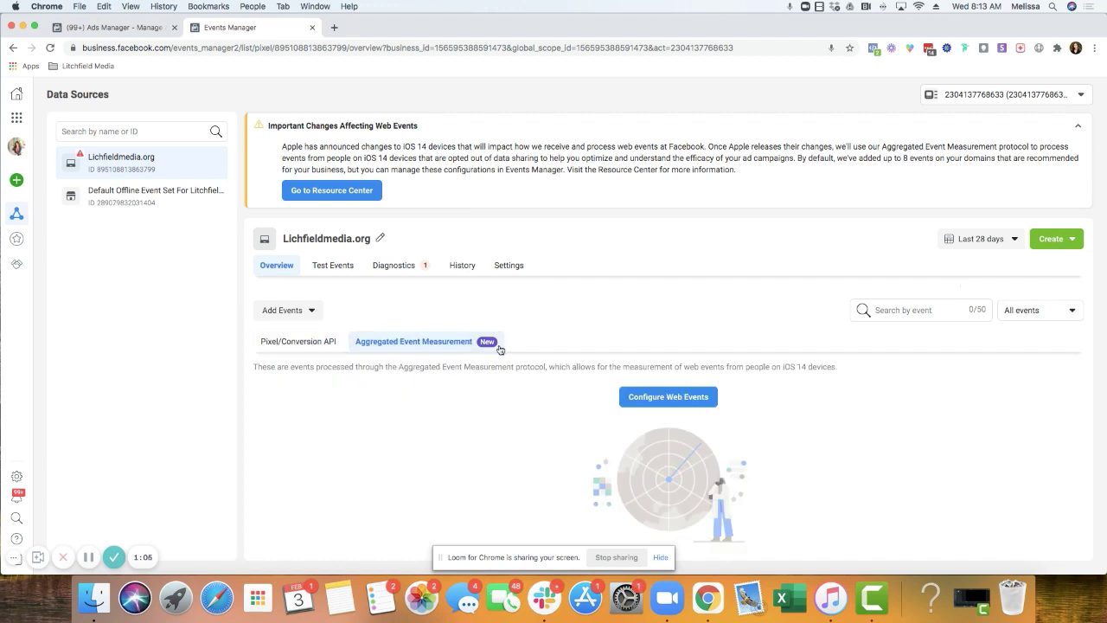
Step: Open Configure Web Events and look through the list of domains
{"action": "left_click", "coordinate": [700, 400]}
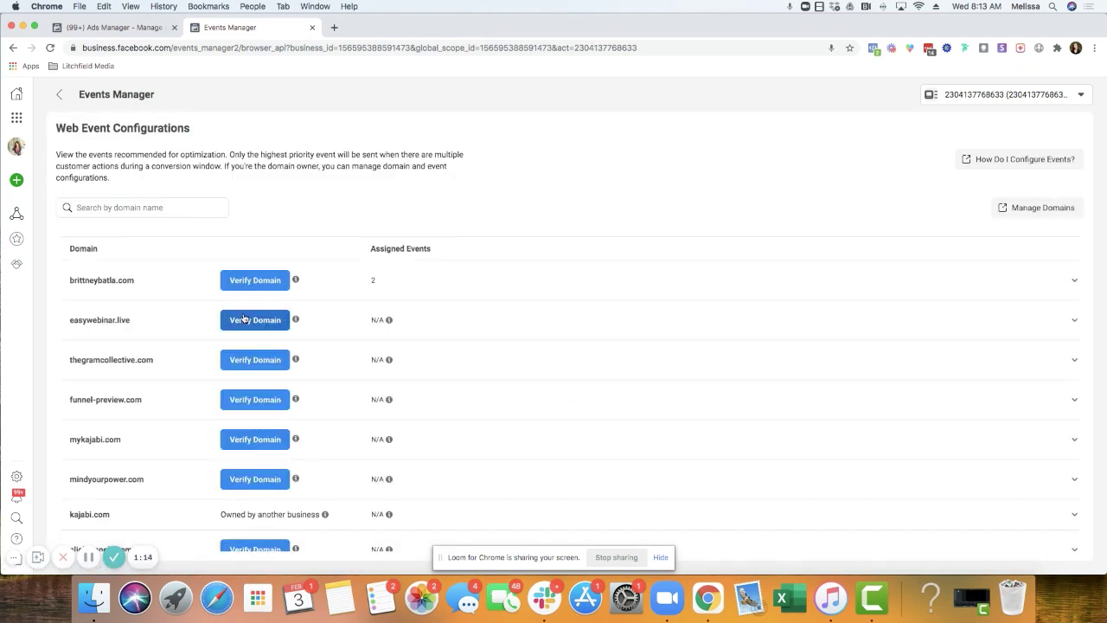
{"action": "scroll", "coordinate": [505, 316], "scroll_direction": "down", "scroll_amount": 10}
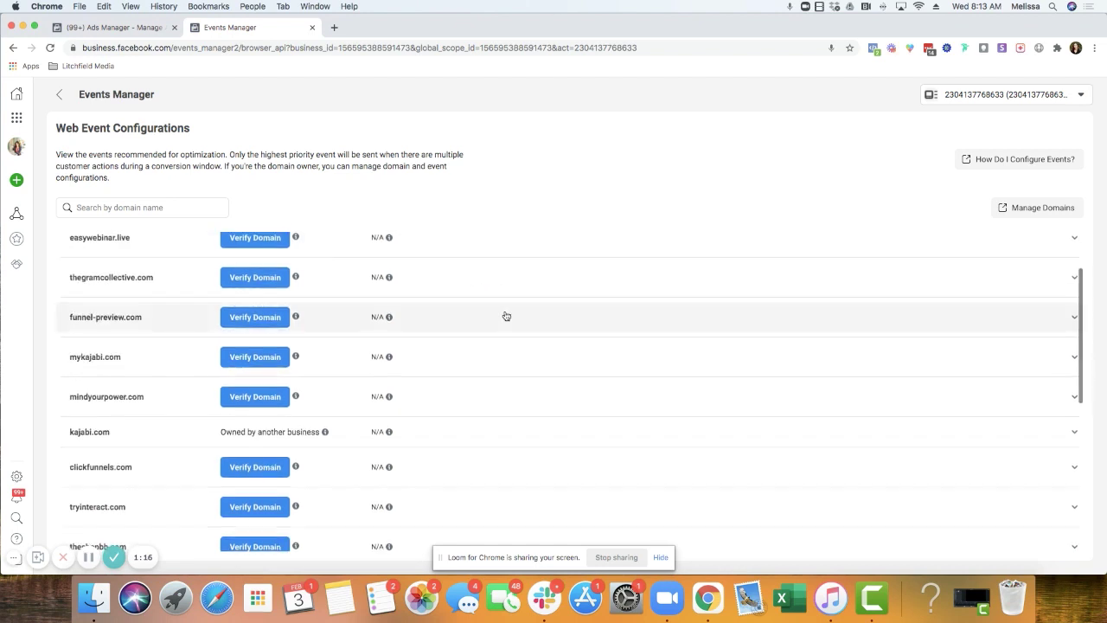
{"action": "scroll", "coordinate": [506, 316], "scroll_direction": "down", "scroll_amount": 2}
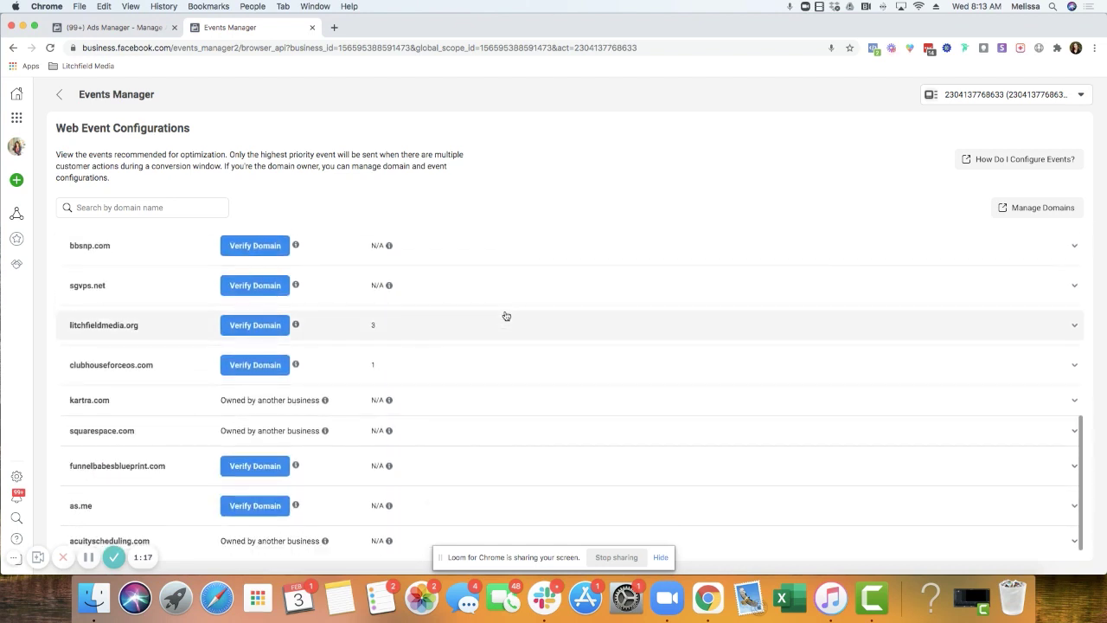
{"action": "scroll", "coordinate": [506, 316], "scroll_direction": "up", "scroll_amount": 5}
{"action": "scroll", "coordinate": [506, 316], "scroll_direction": "up", "scroll_amount": 4}
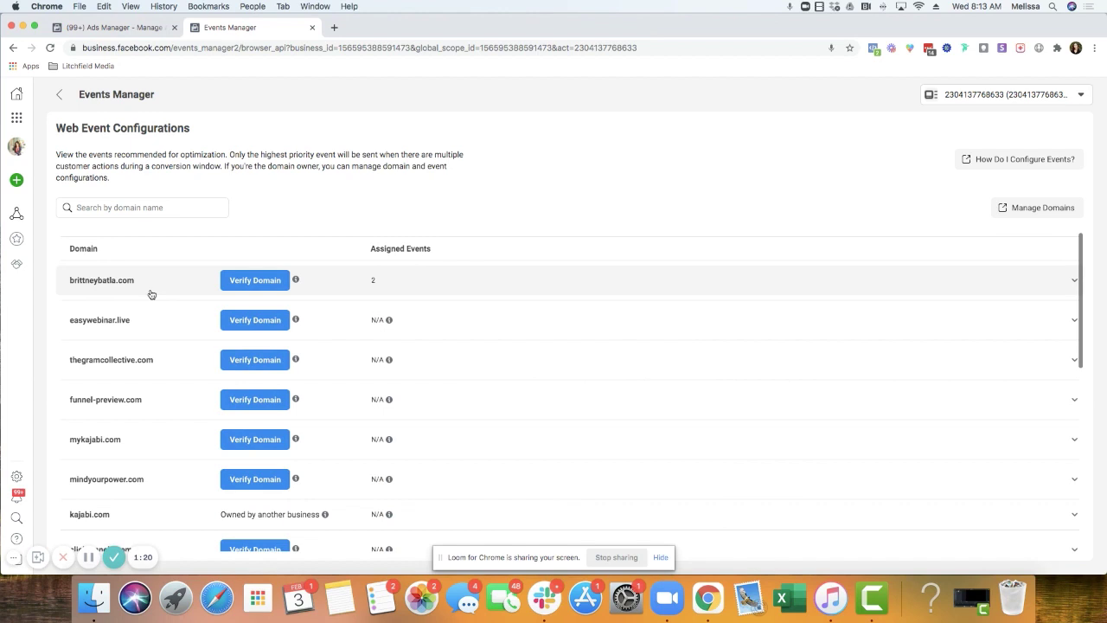
{"action": "scroll", "coordinate": [487, 317], "scroll_direction": "down", "scroll_amount": 3}
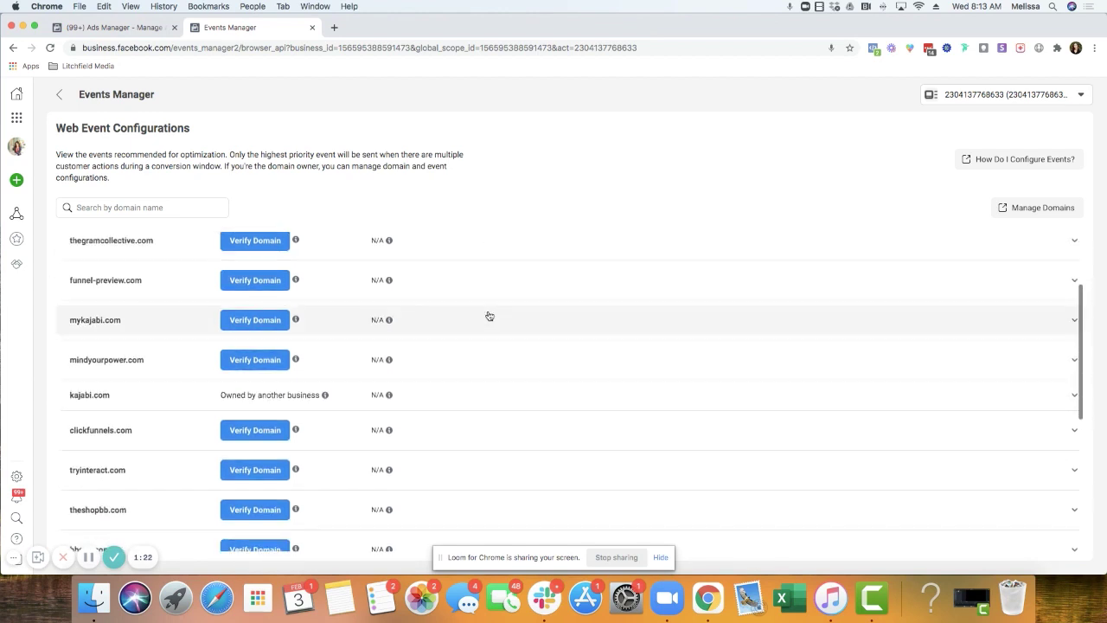
{"action": "scroll", "coordinate": [486, 318], "scroll_direction": "down", "scroll_amount": 2}
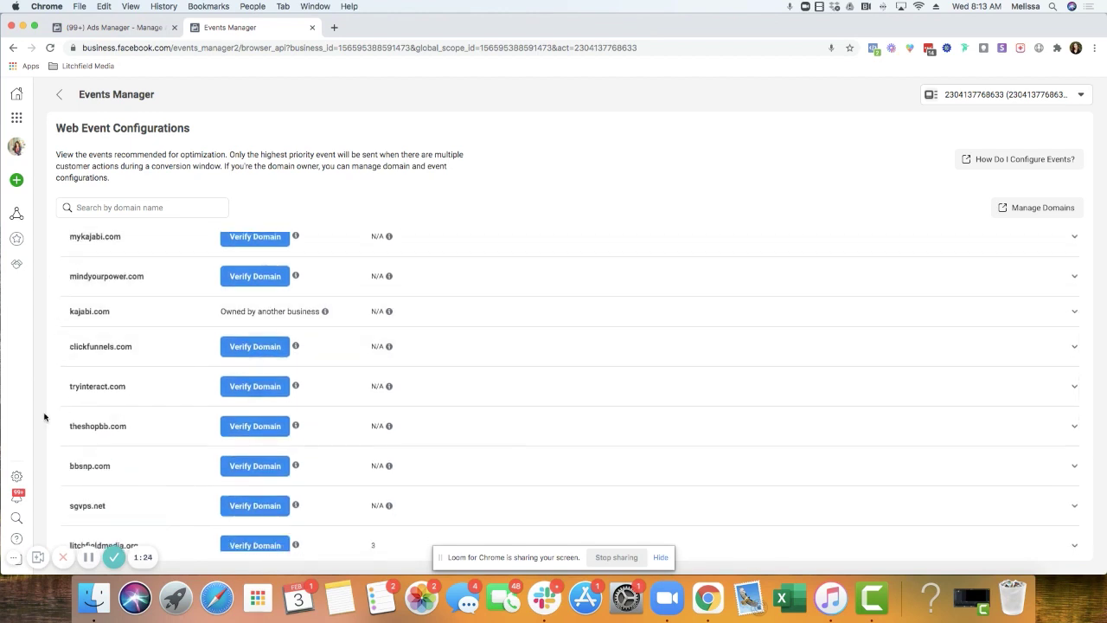
{"action": "scroll", "coordinate": [107, 403], "scroll_direction": "down", "scroll_amount": 2}
{"action": "scroll", "coordinate": [107, 401], "scroll_direction": "down", "scroll_amount": 2}
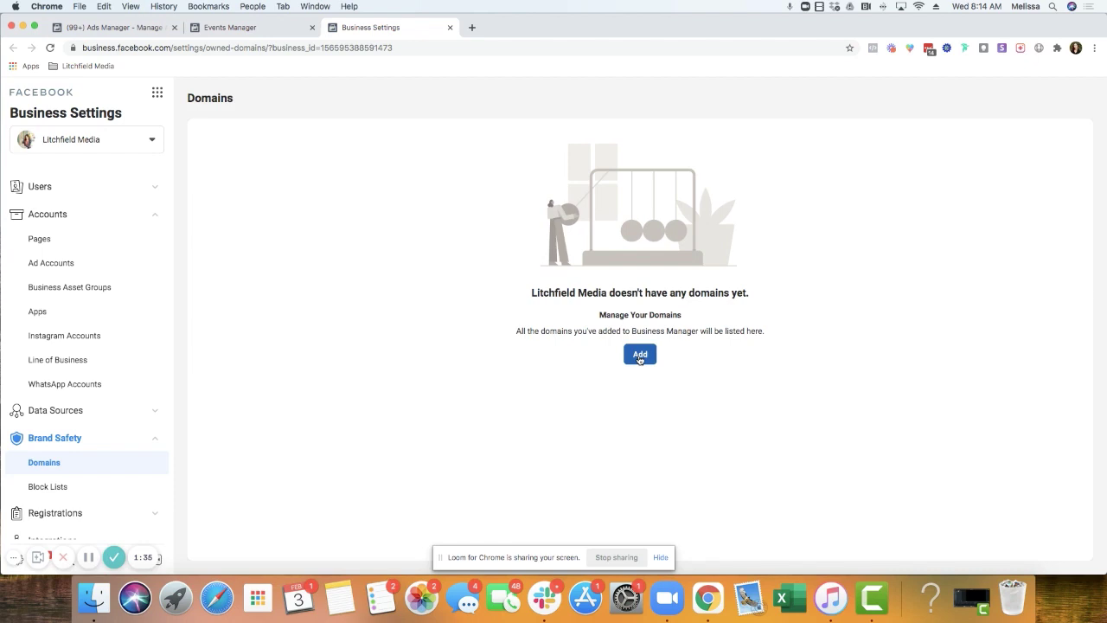
Step: Add clubhouseforceos.com as a new domain for the business
{"action": "left_click", "coordinate": [639, 355]}
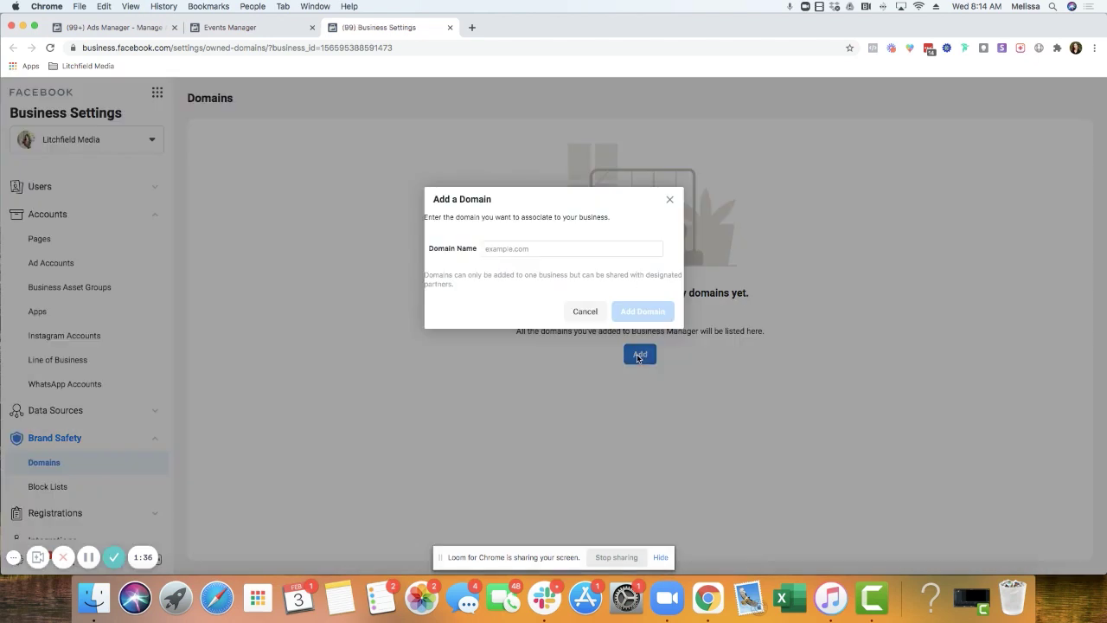
{"action": "left_click", "coordinate": [528, 249]}
{"action": "type", "text": "www."}
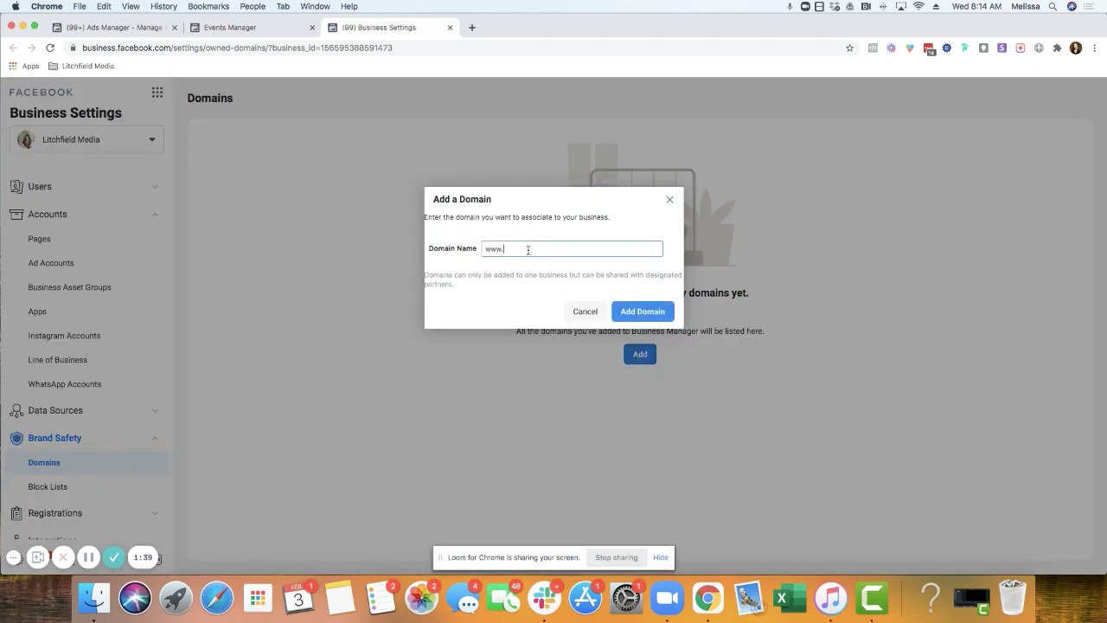
{"action": "key", "text": "BackSpace"}
{"action": "type", "text": "clubhouseforceos.com"}
{"action": "left_click", "coordinate": [655, 309]}
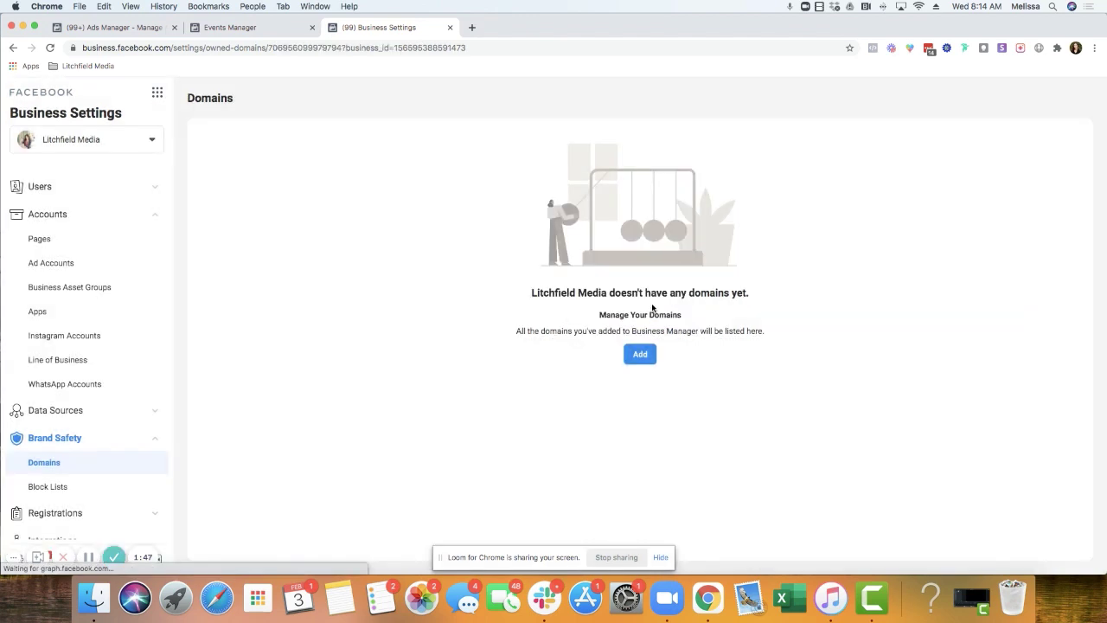
Step: Add litchfieldmedia.org as a second domain and reload the Domains page
{"action": "left_click", "coordinate": [641, 356]}
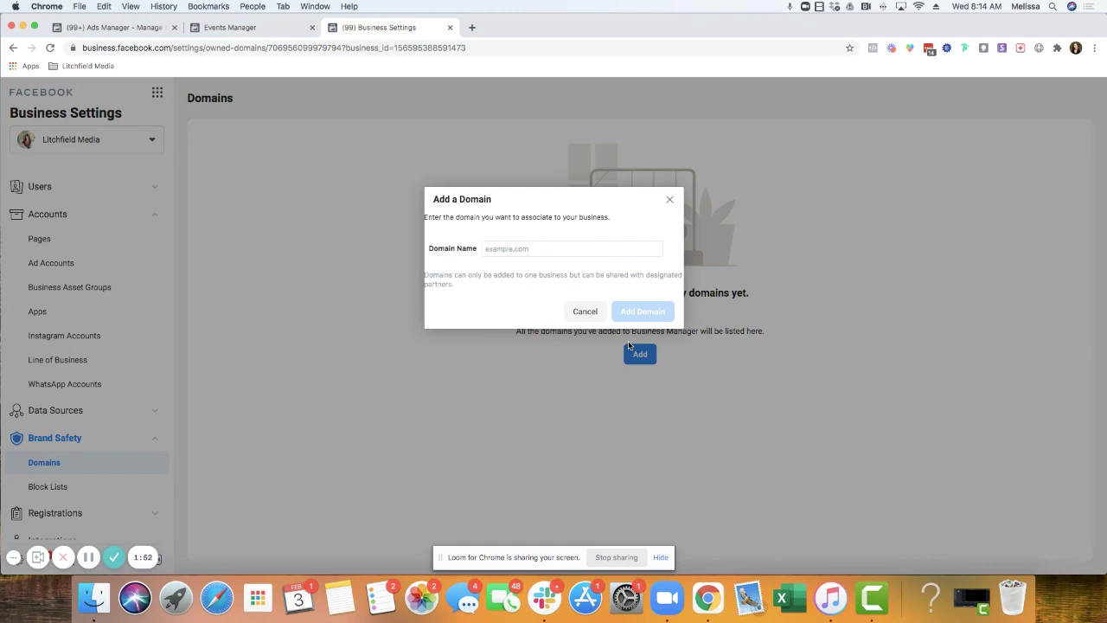
{"action": "left_click", "coordinate": [489, 248]}
{"action": "type", "text": "litchf"}
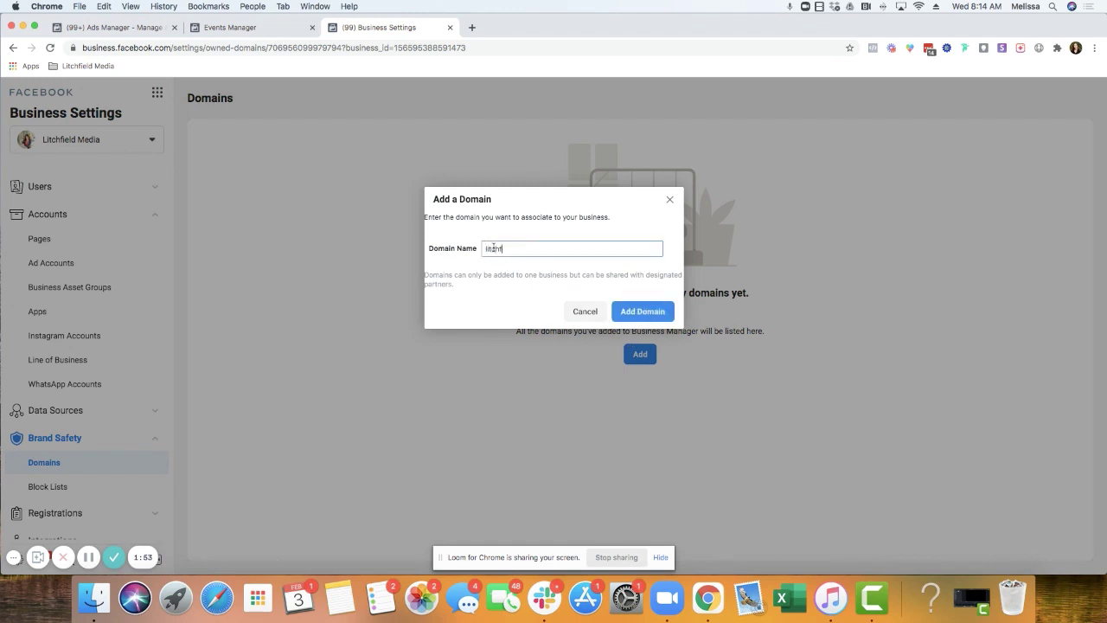
{"action": "type", "text": "ieldmedia.org"}
{"action": "left_click", "coordinate": [644, 312]}
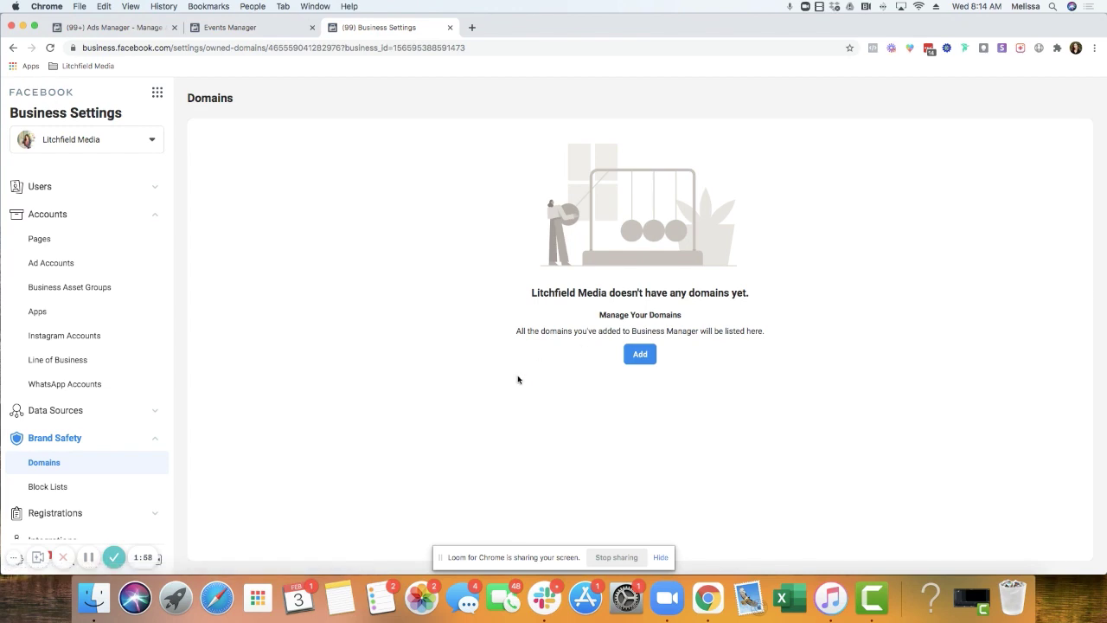
{"action": "left_click", "coordinate": [51, 50]}
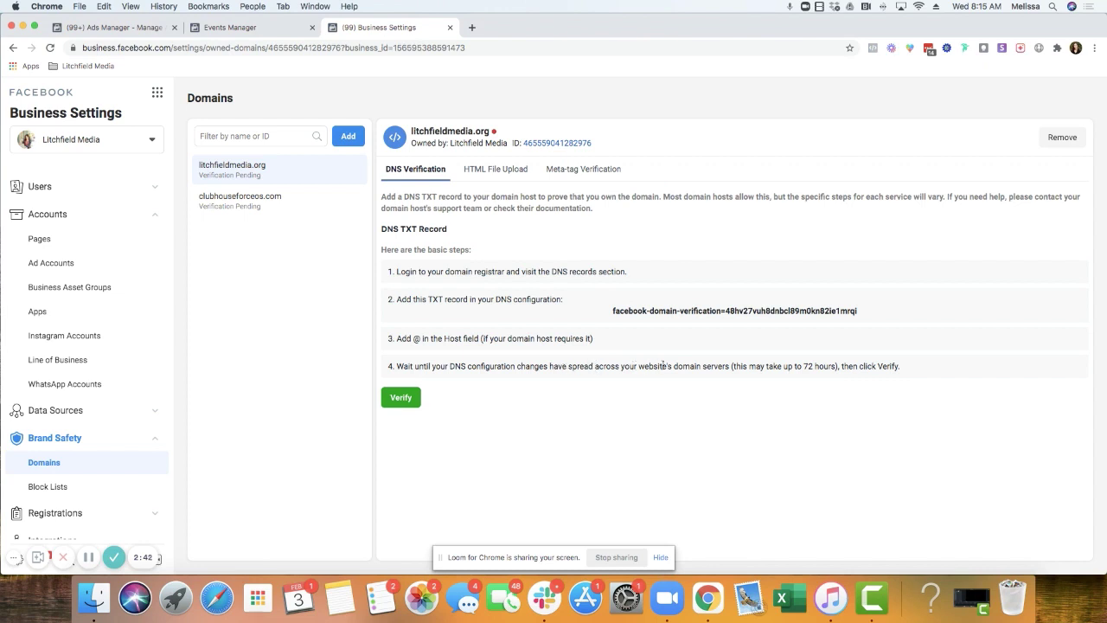
Step: Show clubhouseforceos.com's DNS verification tab with its TXT record value
{"action": "left_click", "coordinate": [250, 199]}
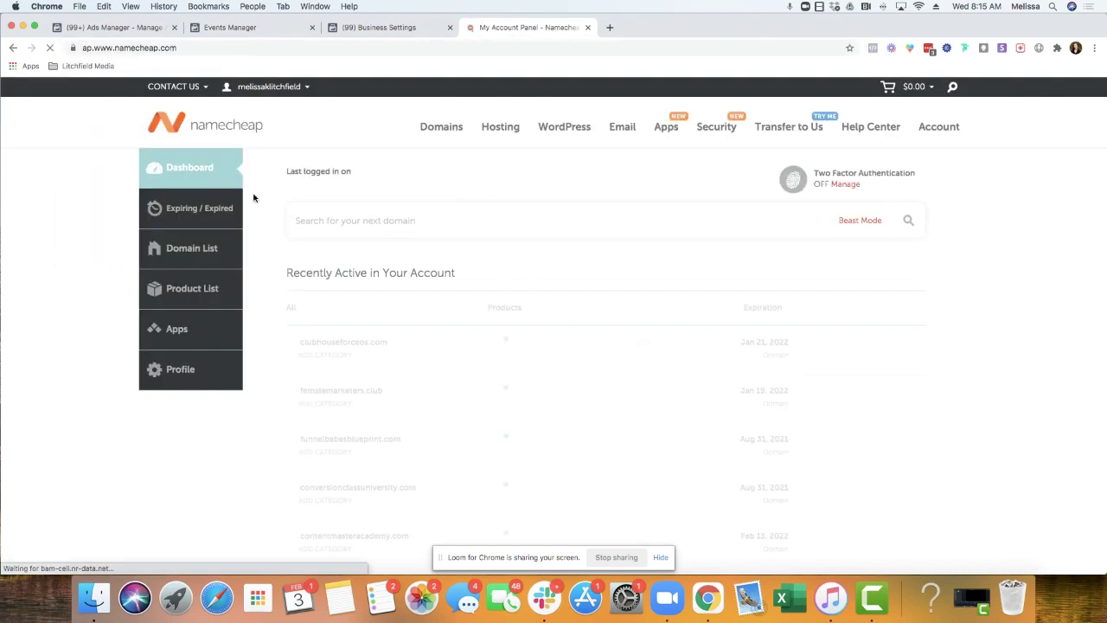
Step: In Namecheap, open clubhouseforceos.com's Advanced DNS and add a new TXT record row
{"action": "scroll", "coordinate": [325, 278], "scroll_direction": "down", "scroll_amount": 2}
{"action": "scroll", "coordinate": [325, 279], "scroll_direction": "down", "scroll_amount": 4}
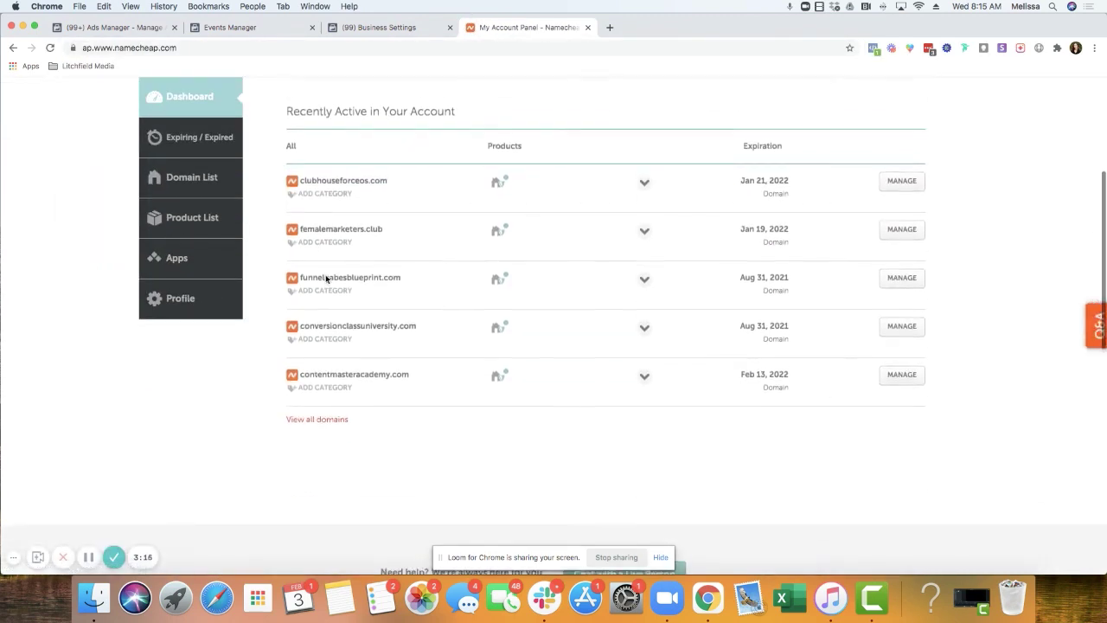
{"action": "left_click", "coordinate": [902, 172]}
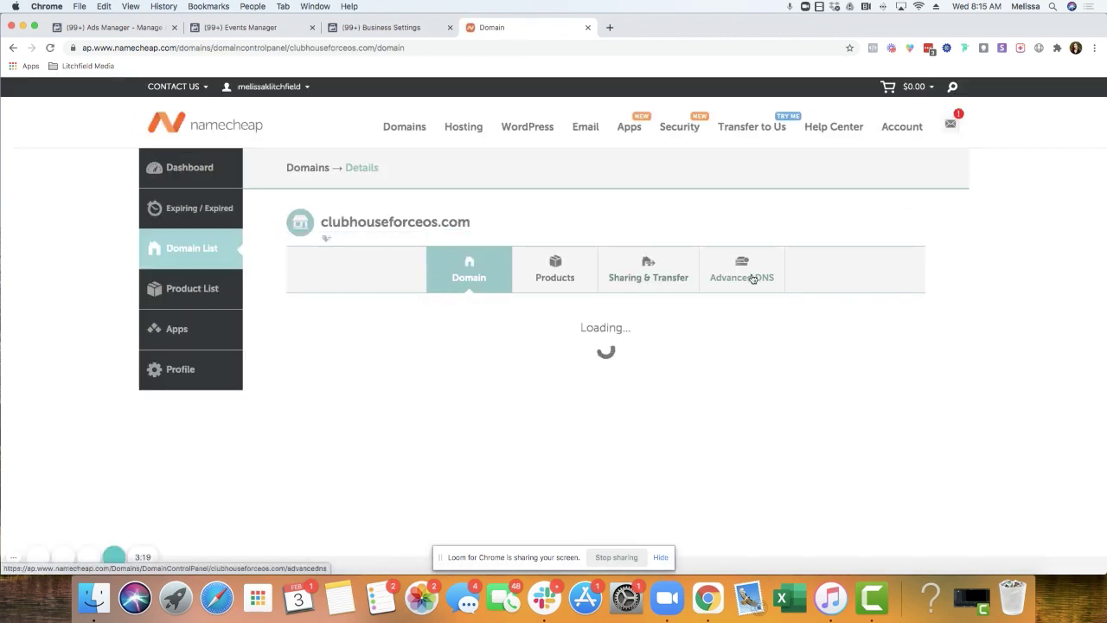
{"action": "left_click", "coordinate": [751, 275]}
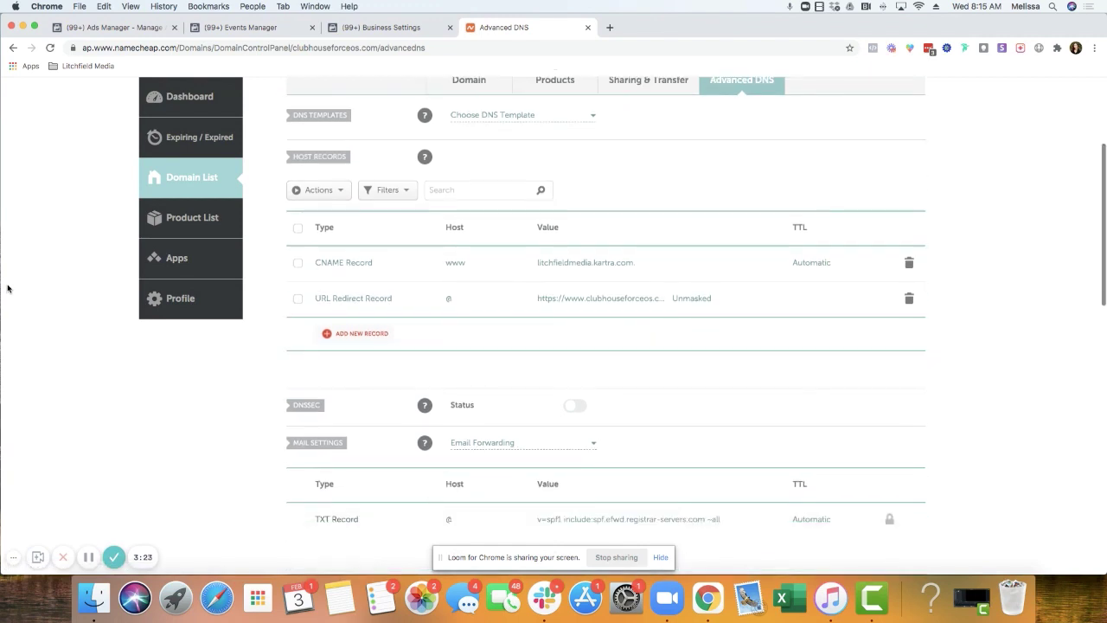
{"action": "left_click", "coordinate": [356, 338]}
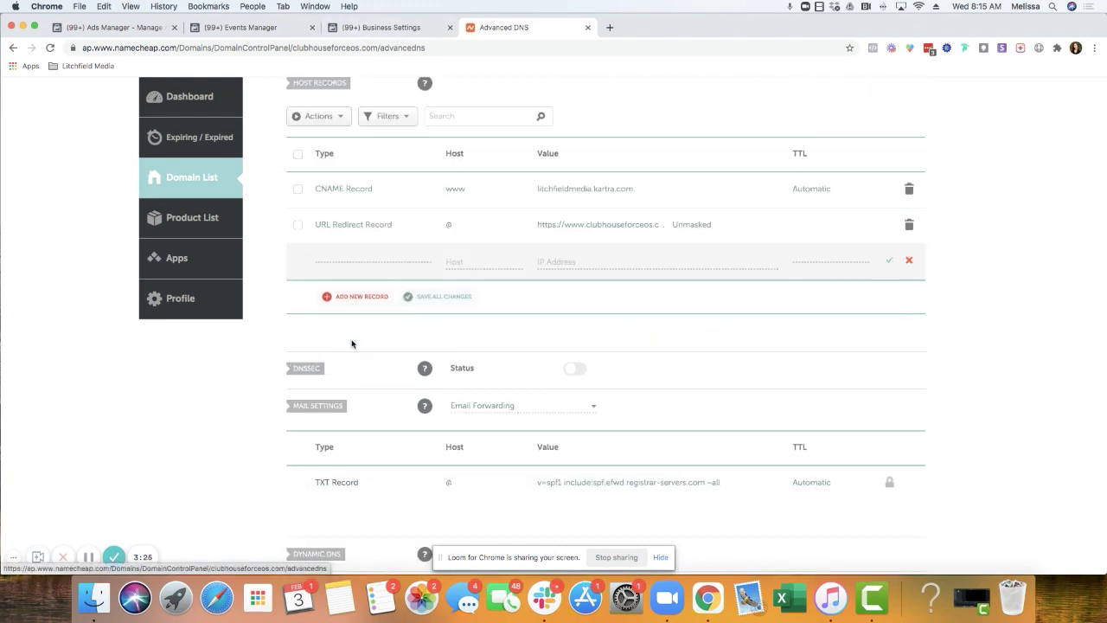
{"action": "scroll", "coordinate": [352, 343], "scroll_direction": "down", "scroll_amount": 3}
{"action": "left_click", "coordinate": [345, 353]}
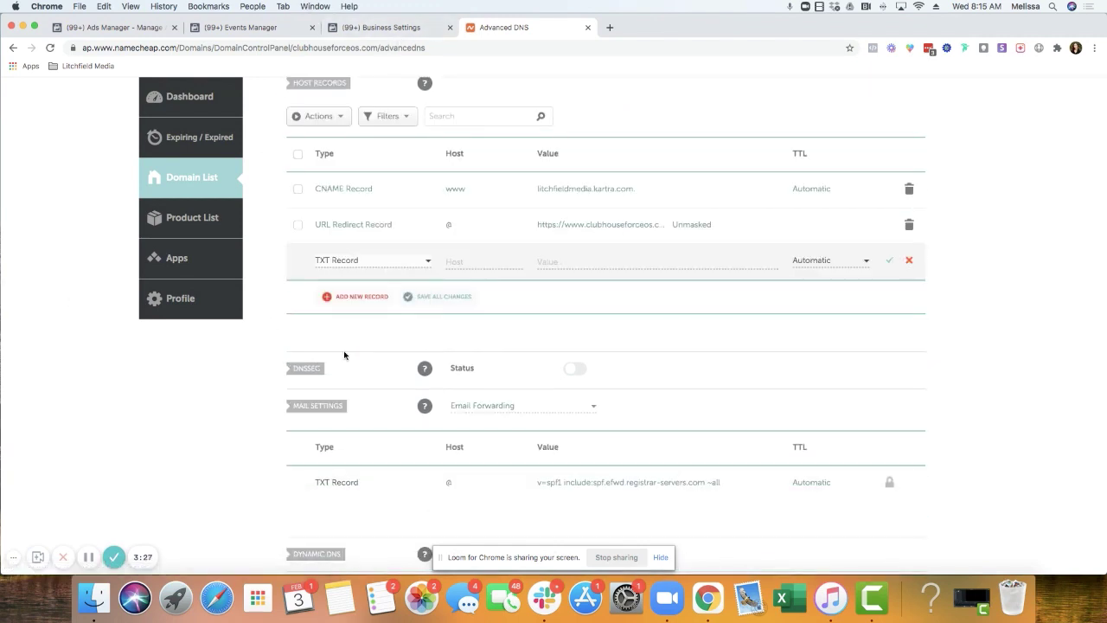
{"action": "left_click", "coordinate": [491, 263]}
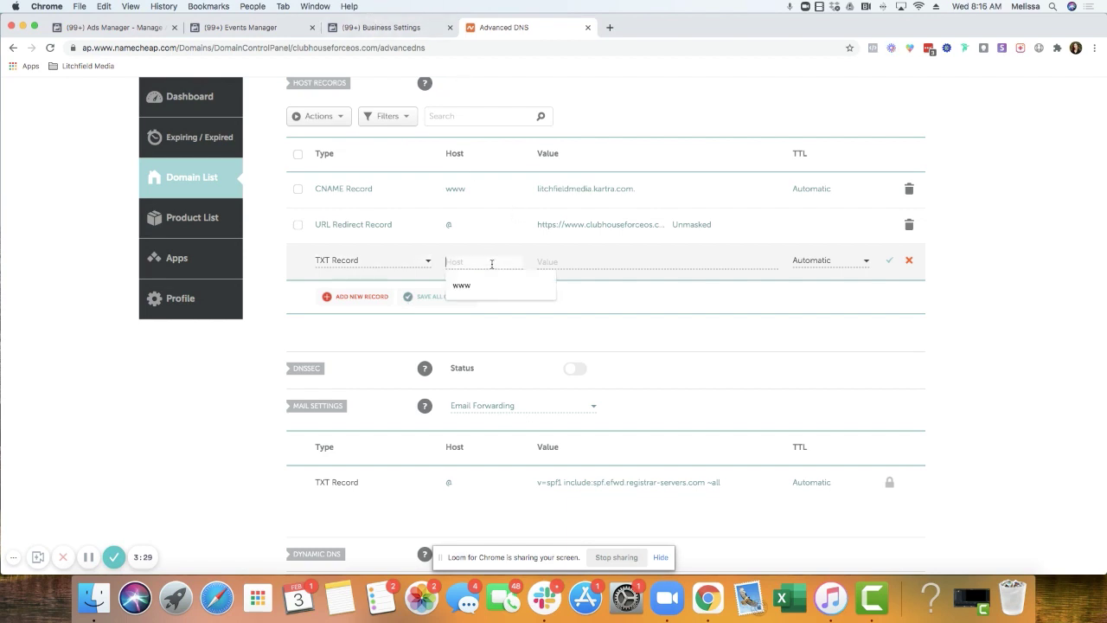
{"action": "left_click", "coordinate": [491, 263]}
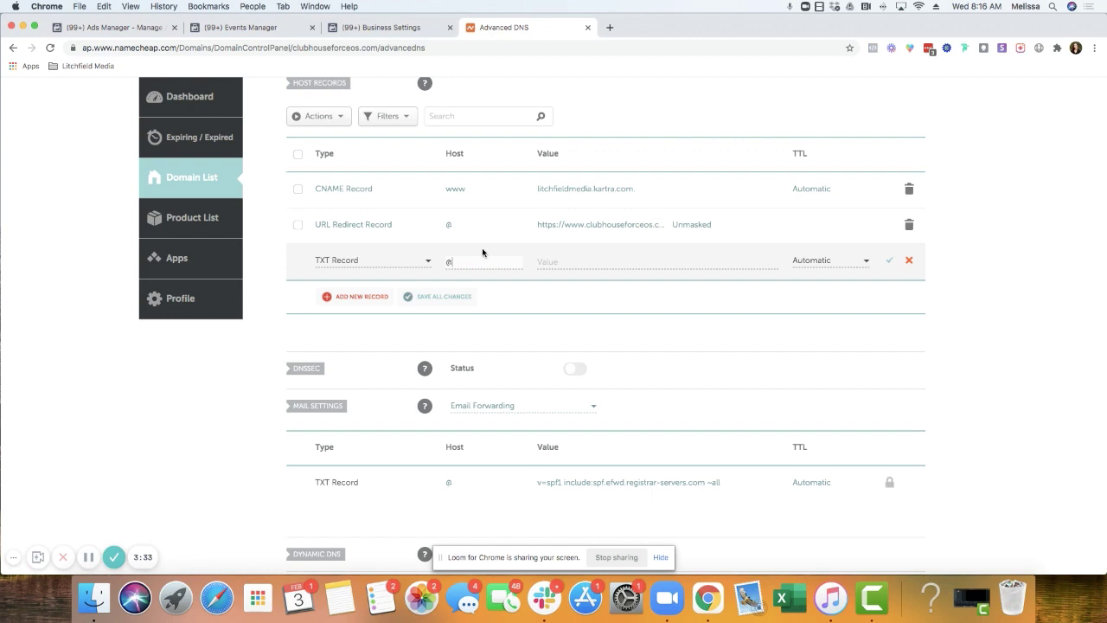
Step: Paste Facebook's verification value into the TXT record, keep TTL Automatic, and save it
{"action": "left_click", "coordinate": [367, 27]}
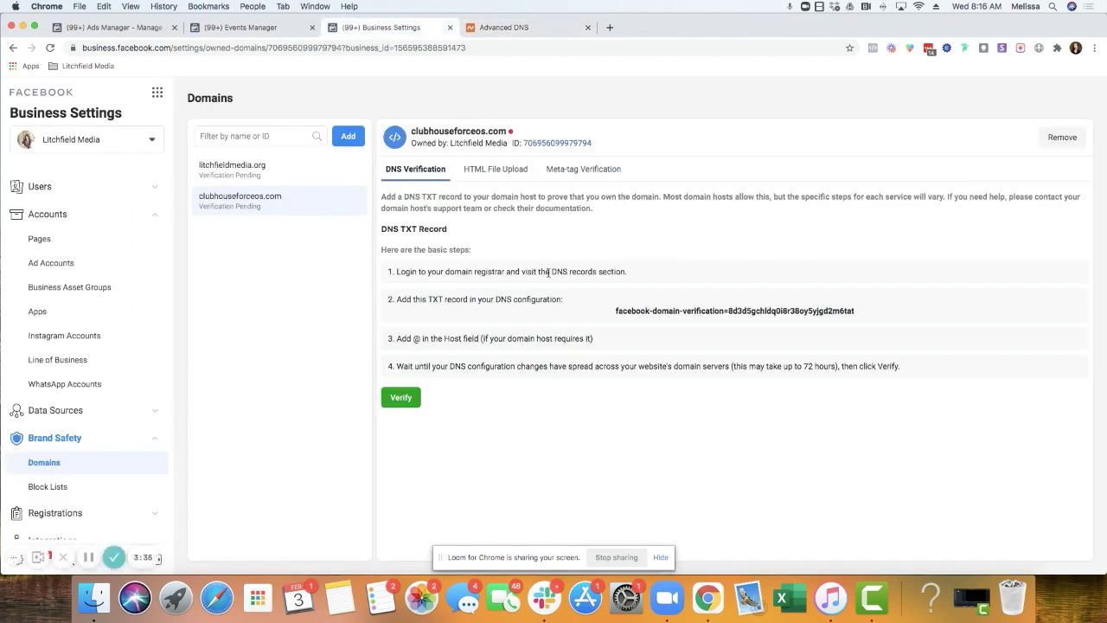
{"action": "left_click", "coordinate": [697, 311]}
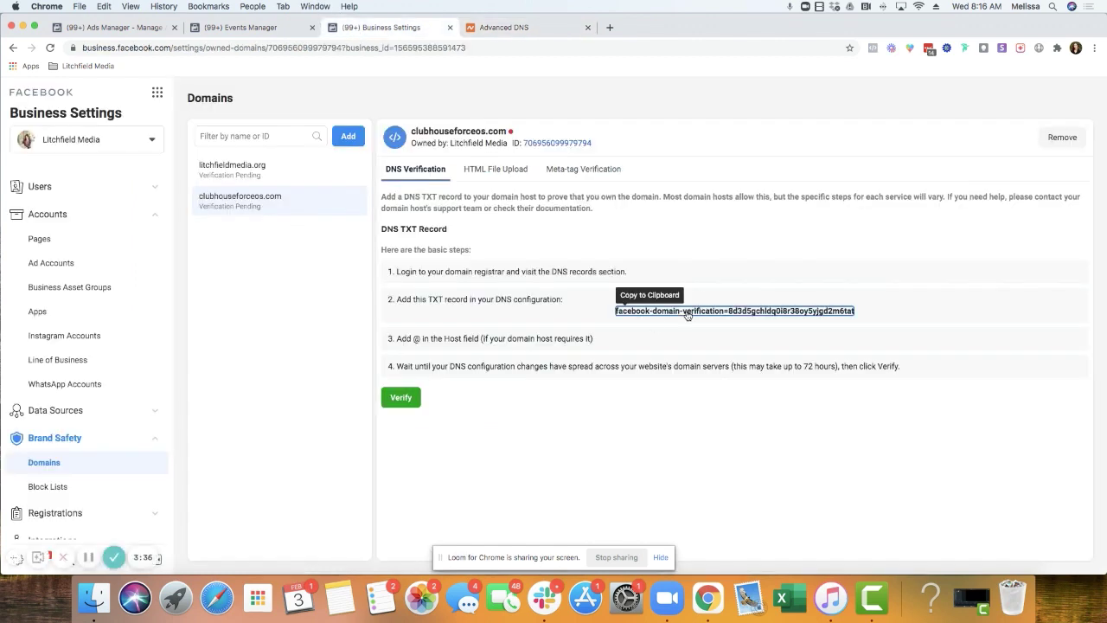
{"action": "left_click", "coordinate": [496, 28]}
{"action": "left_click", "coordinate": [578, 261]}
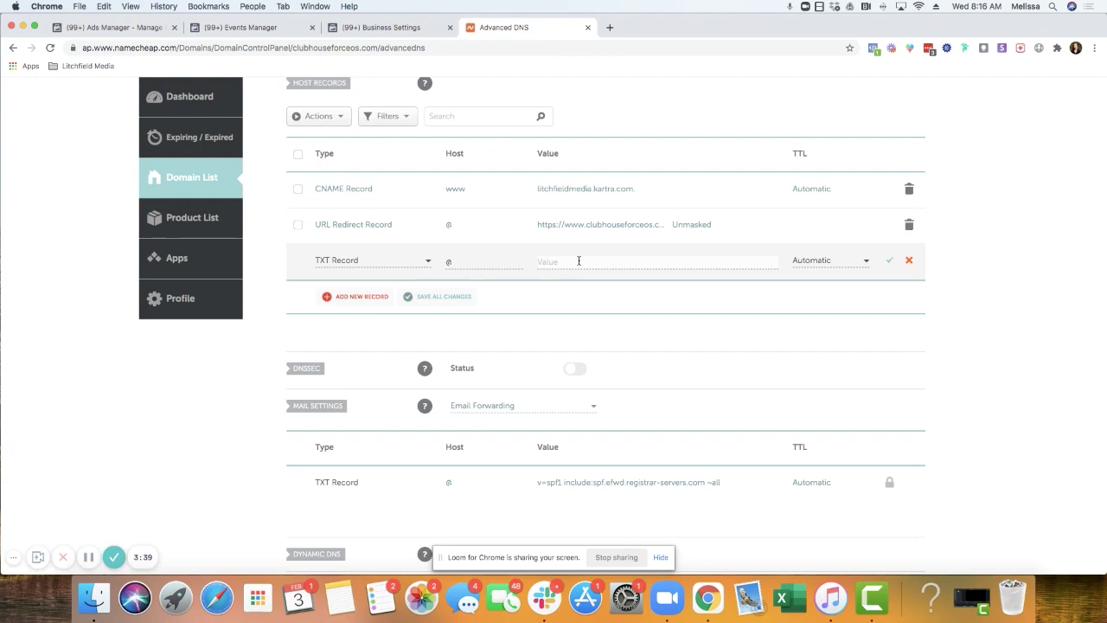
{"action": "type", "text": "facebook-domain-verification=8d3d5gchldq0i8r38oy5yjgd2m6tat"}
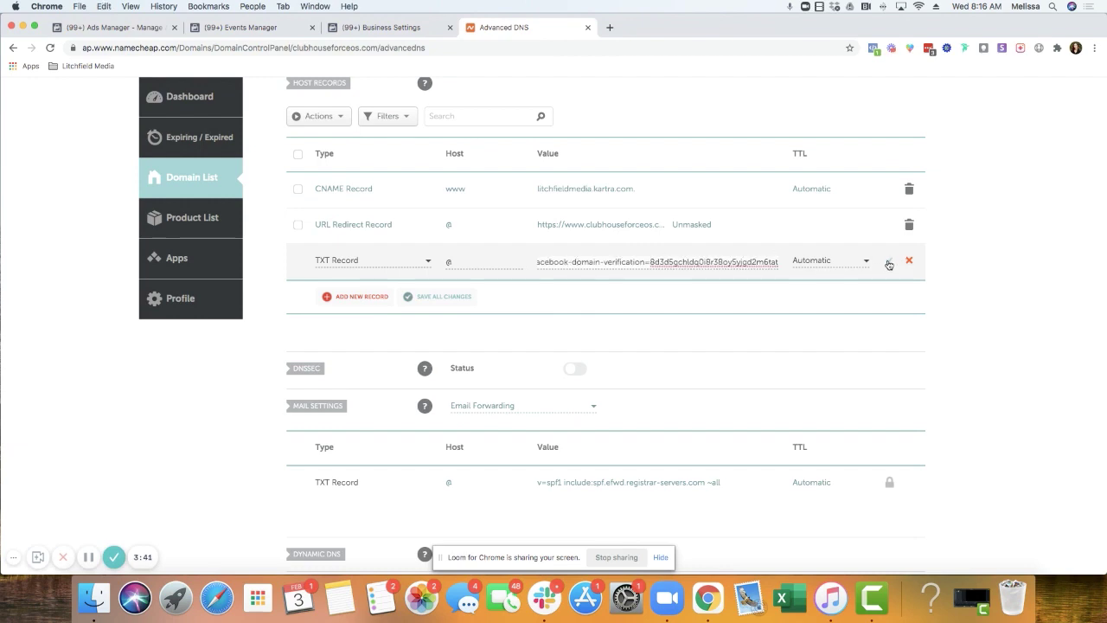
{"action": "left_click", "coordinate": [843, 262]}
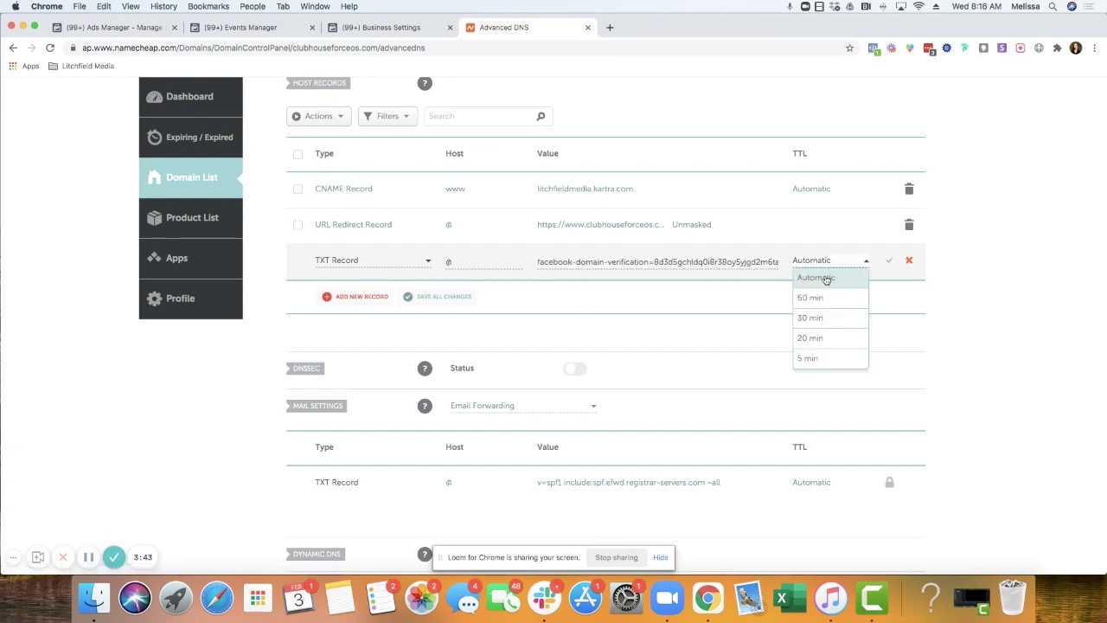
{"action": "left_click", "coordinate": [826, 278]}
{"action": "left_click", "coordinate": [888, 260]}
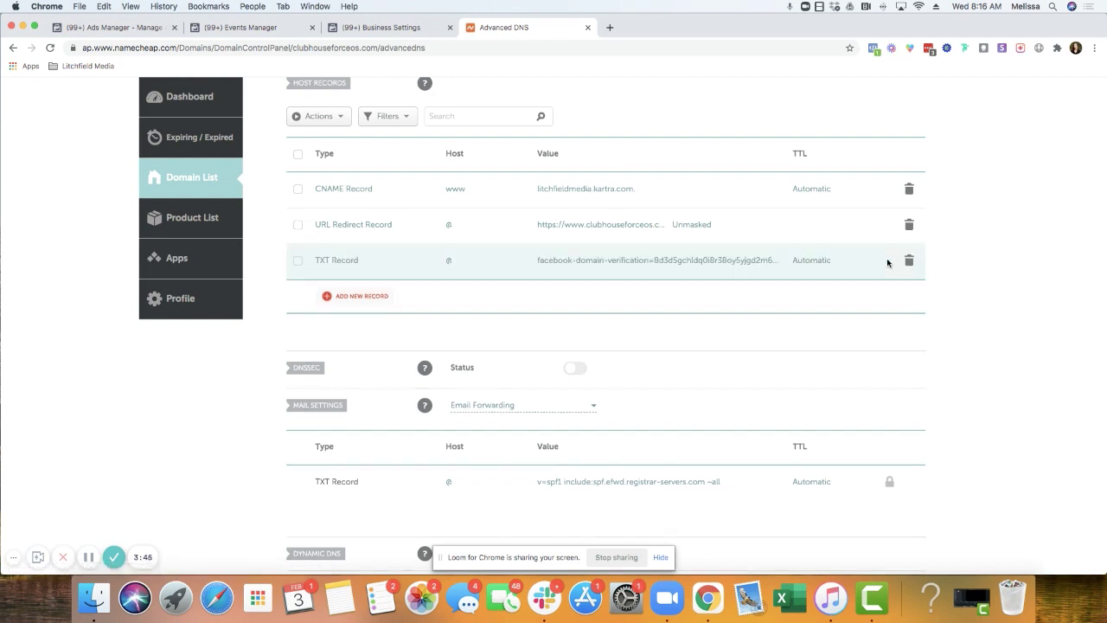
{"action": "left_click", "coordinate": [365, 27]}
Step: Try verifying clubhouseforceos.com twice, reload Domains, then go back to Namecheap's DNS records
{"action": "left_click", "coordinate": [408, 398]}
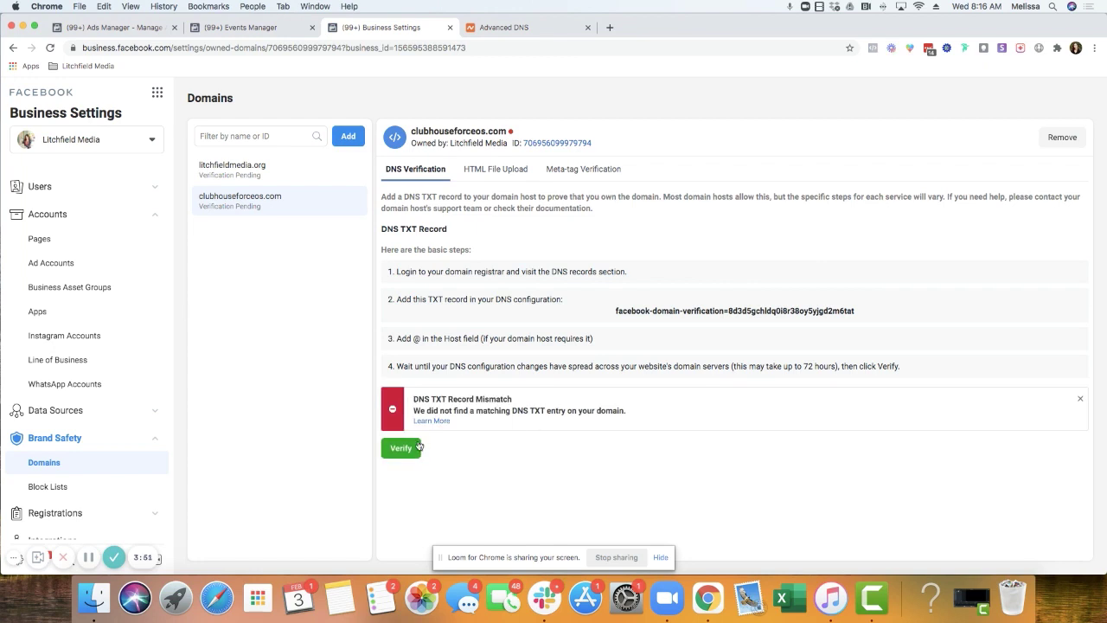
{"action": "left_click", "coordinate": [398, 448]}
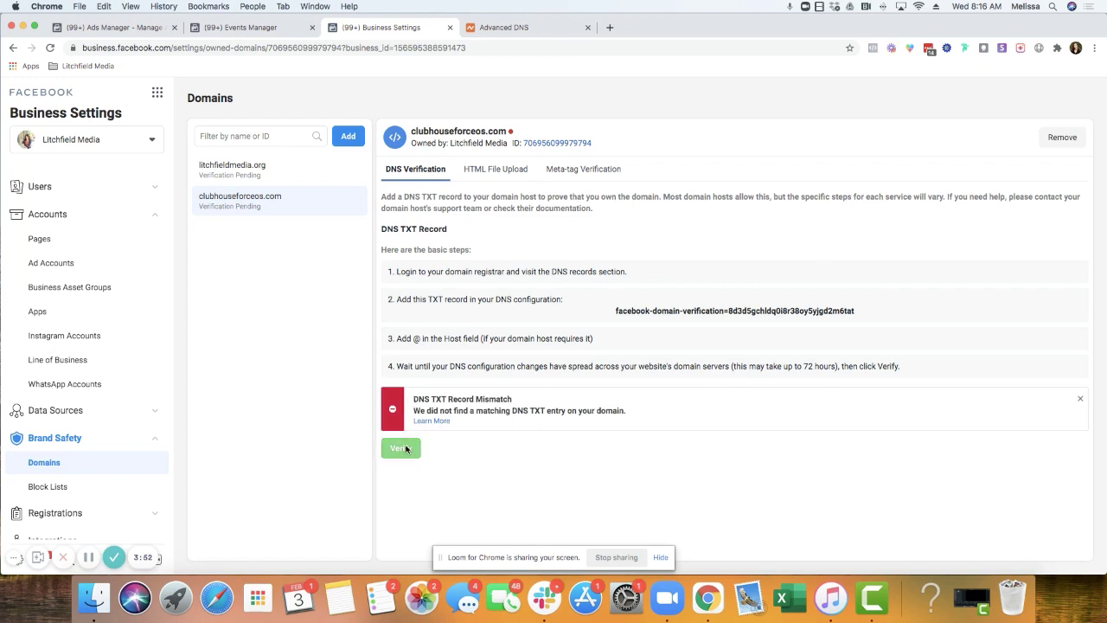
{"action": "left_click", "coordinate": [50, 47]}
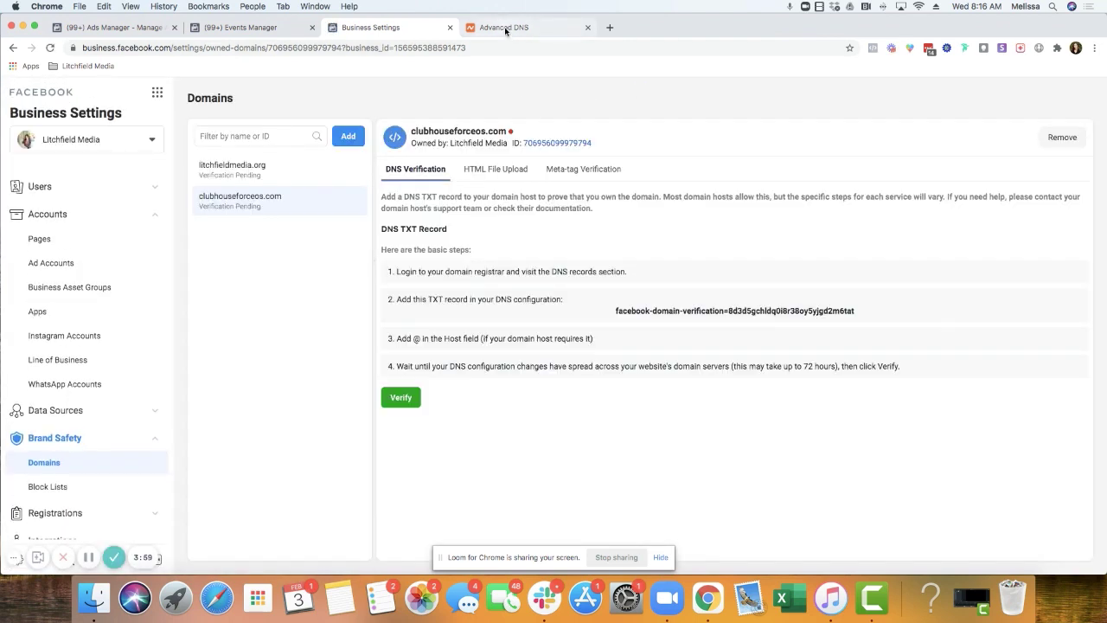
{"action": "left_click", "coordinate": [506, 30]}
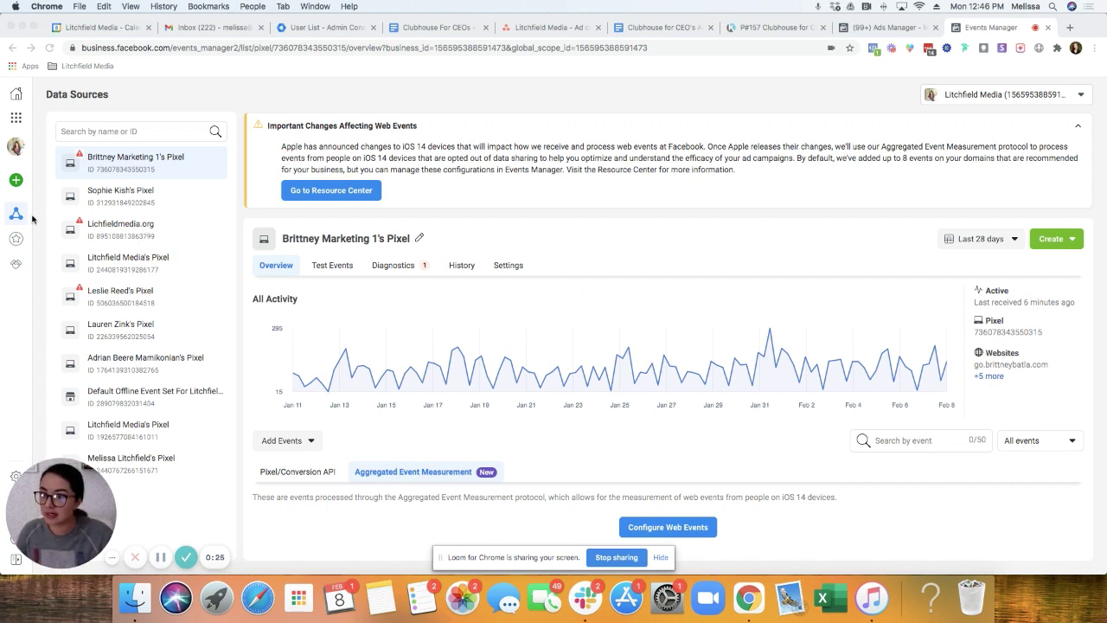
Step: Open the Lichfieldmedia.org pixel in Events Manager and its Configure Web Events page
{"action": "left_click", "coordinate": [16, 119]}
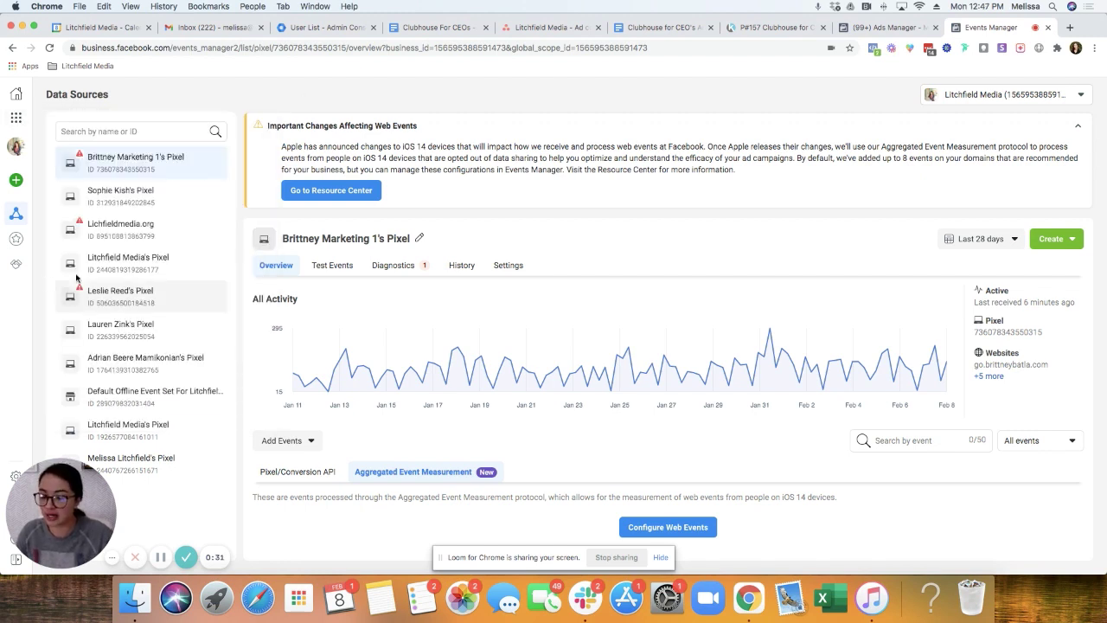
{"action": "left_click", "coordinate": [103, 227]}
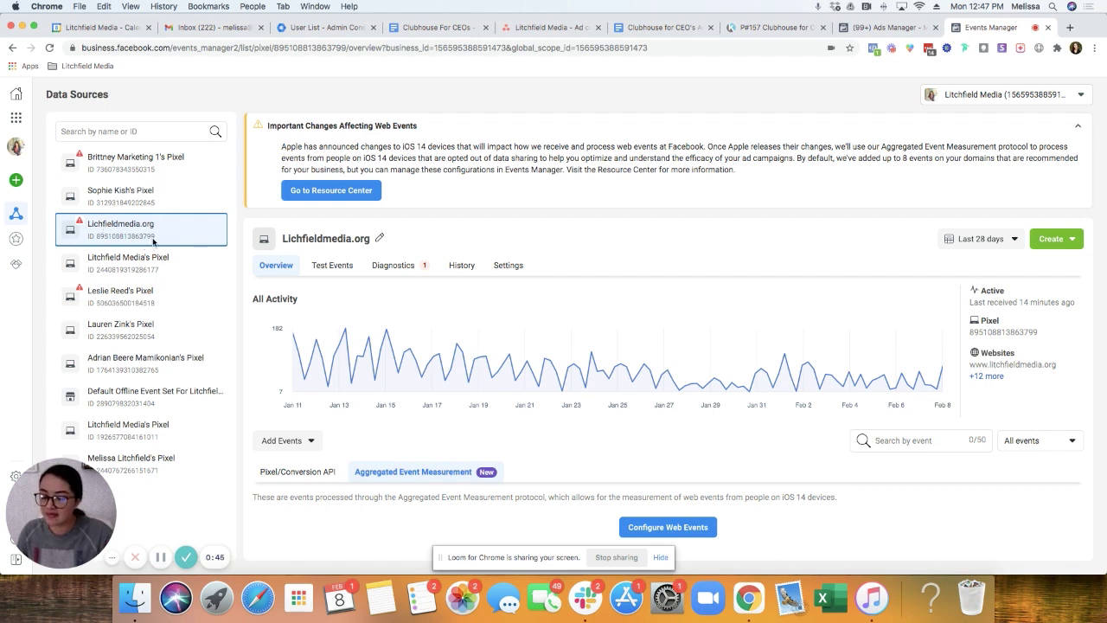
{"action": "scroll", "coordinate": [268, 415], "scroll_direction": "down", "scroll_amount": 2}
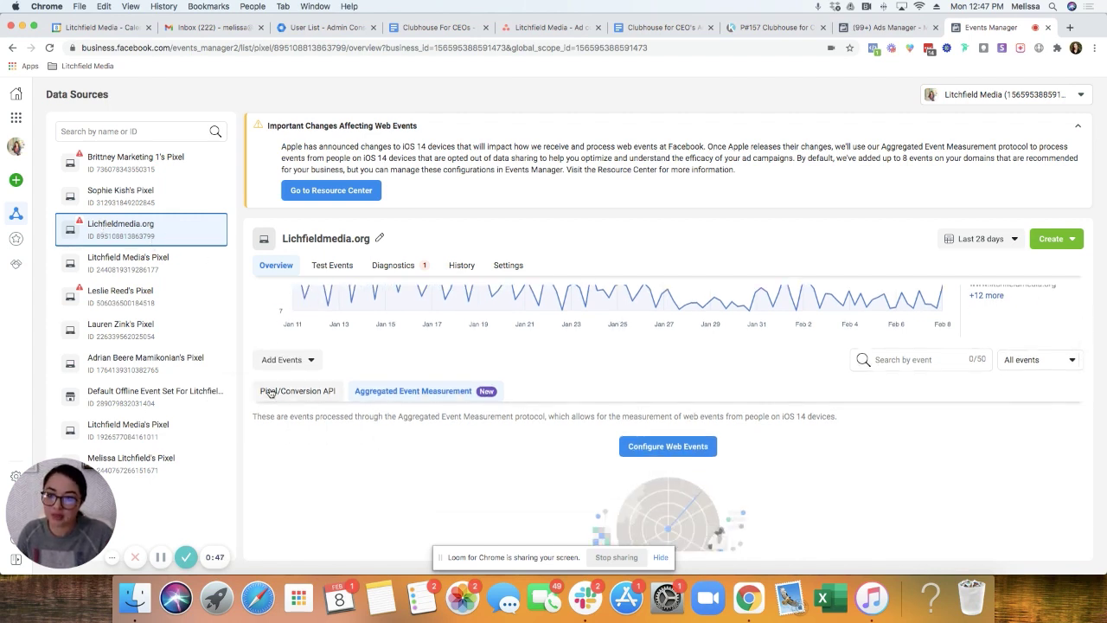
{"action": "left_click", "coordinate": [655, 447]}
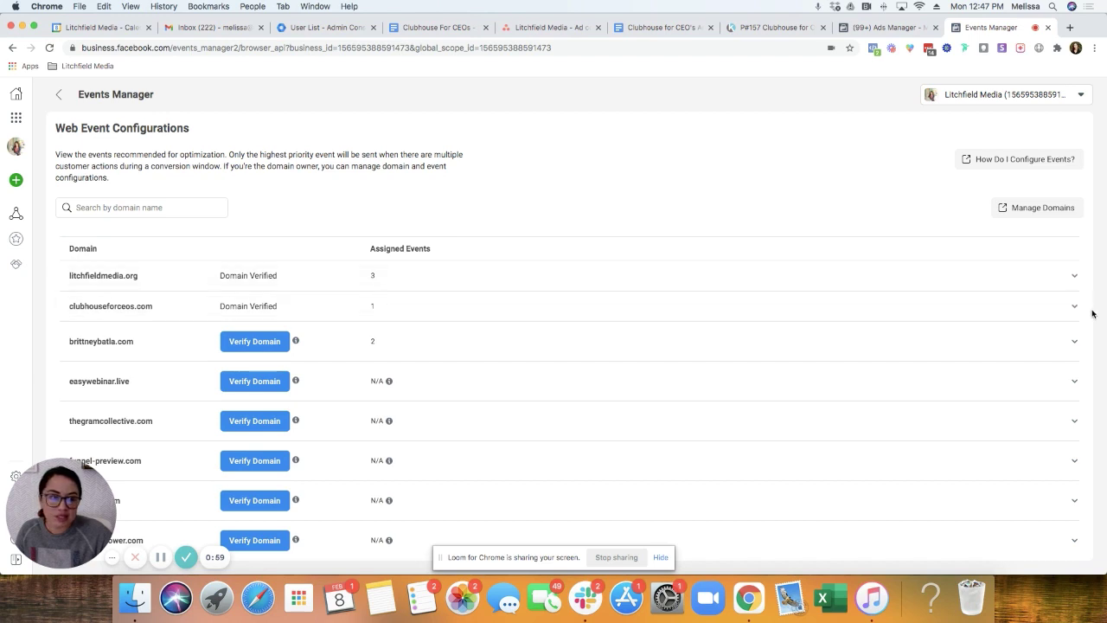
Step: Expand litchfieldmedia.org's events (Lead, Purchased CH Workshop, Purchase) and choose Edit Events
{"action": "left_click", "coordinate": [1076, 276]}
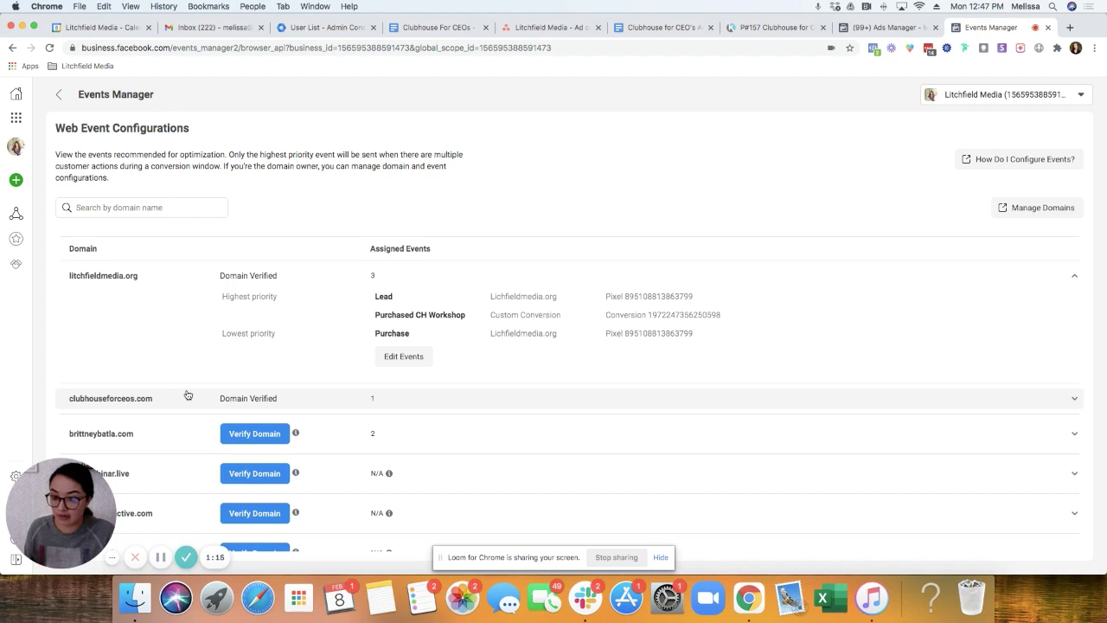
{"action": "left_click", "coordinate": [386, 355]}
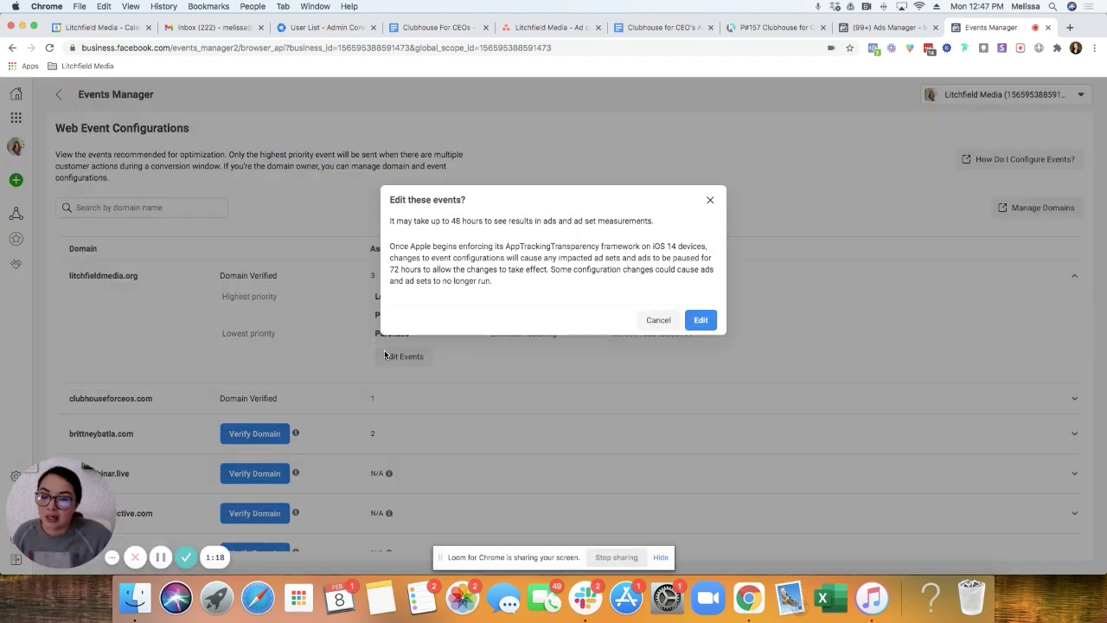
Step: Confirm editing litchfieldmedia.org's events and browse the second event's pixel and event options
{"action": "left_click", "coordinate": [656, 320]}
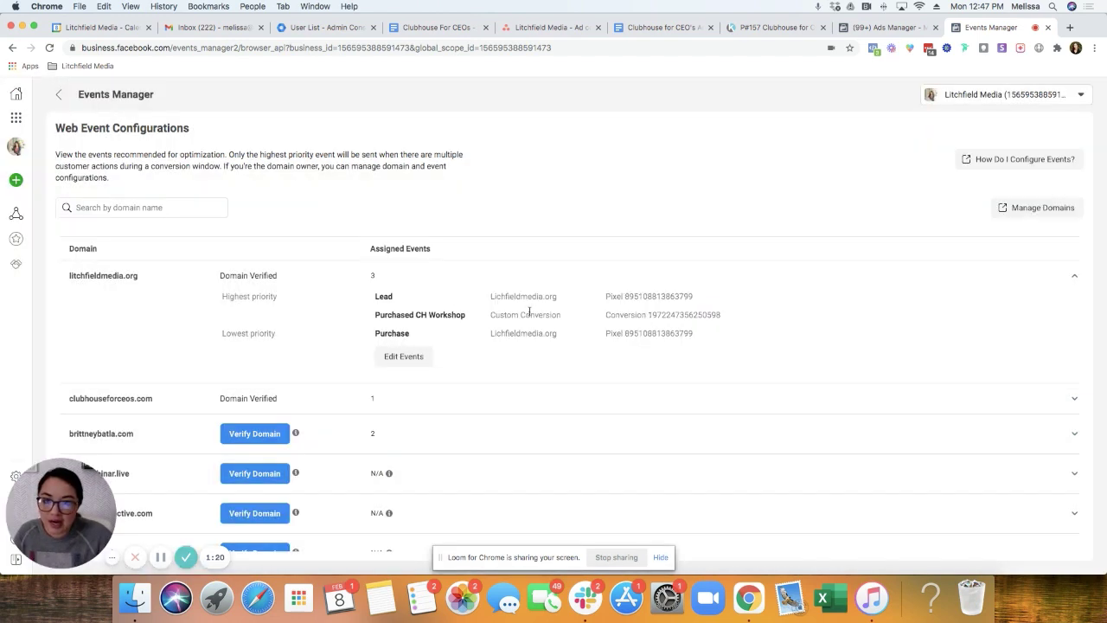
{"action": "left_click", "coordinate": [404, 357]}
{"action": "left_click", "coordinate": [701, 321]}
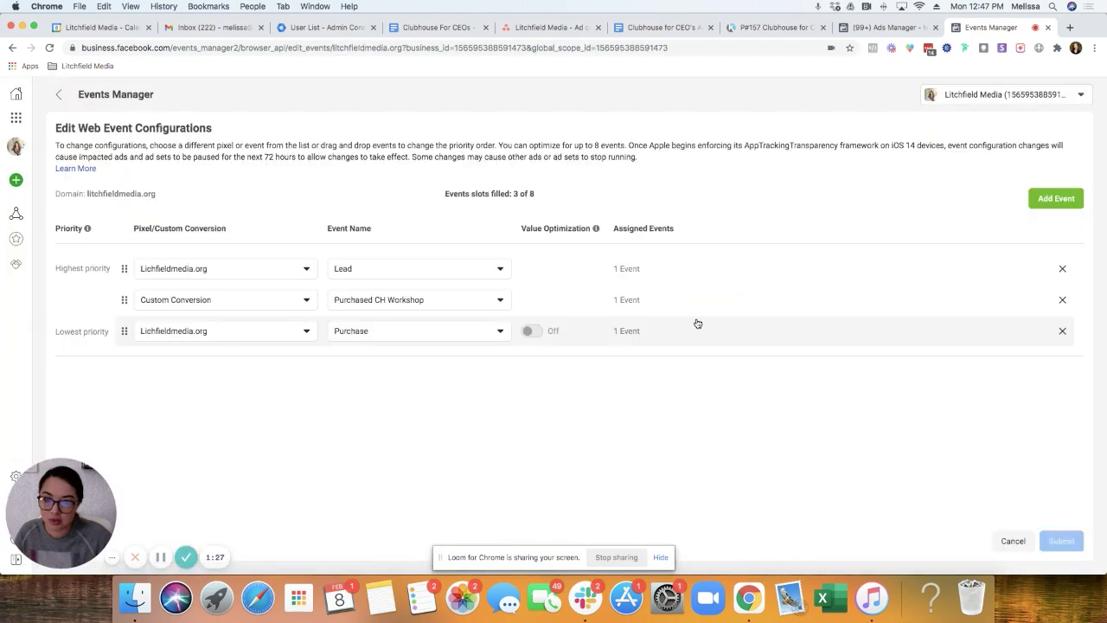
{"action": "left_click", "coordinate": [215, 302]}
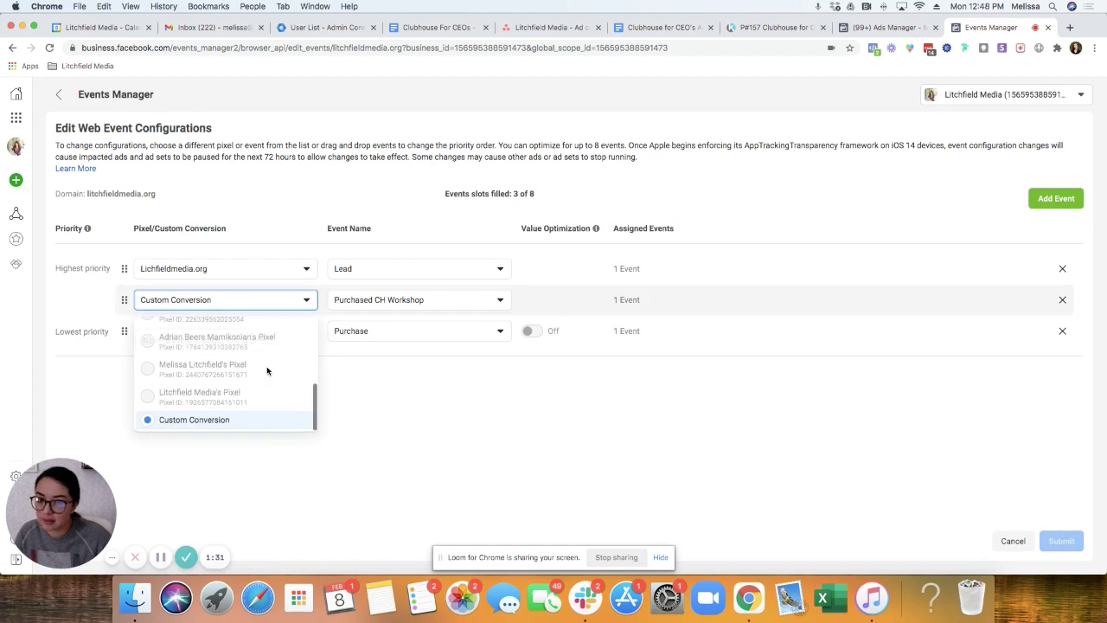
{"action": "left_click", "coordinate": [446, 301]}
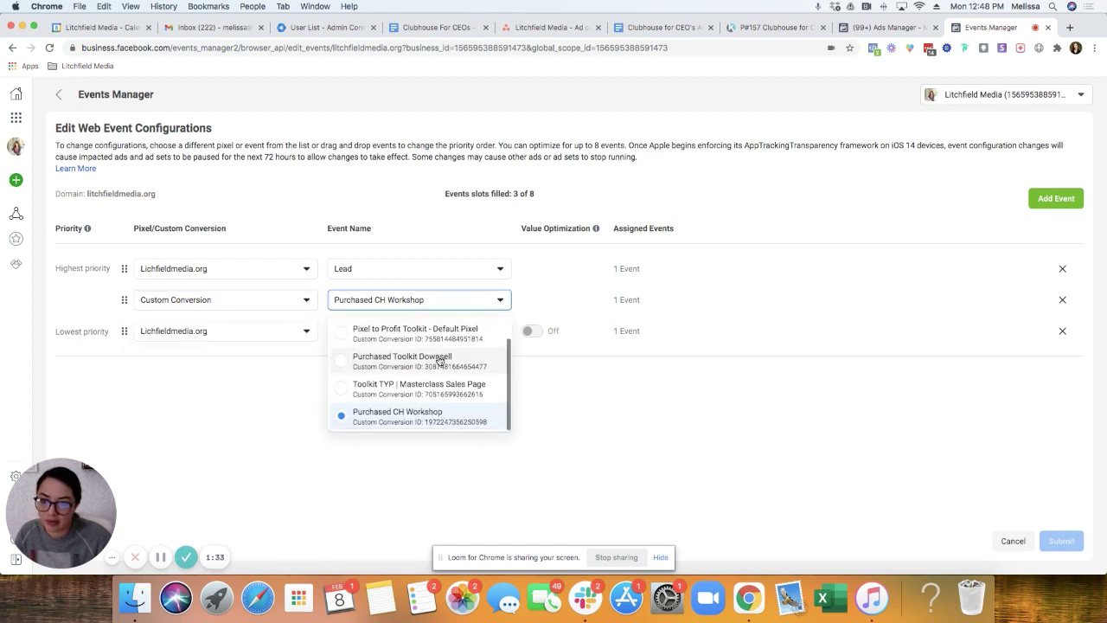
{"action": "scroll", "coordinate": [441, 363], "scroll_direction": "down", "scroll_amount": 1}
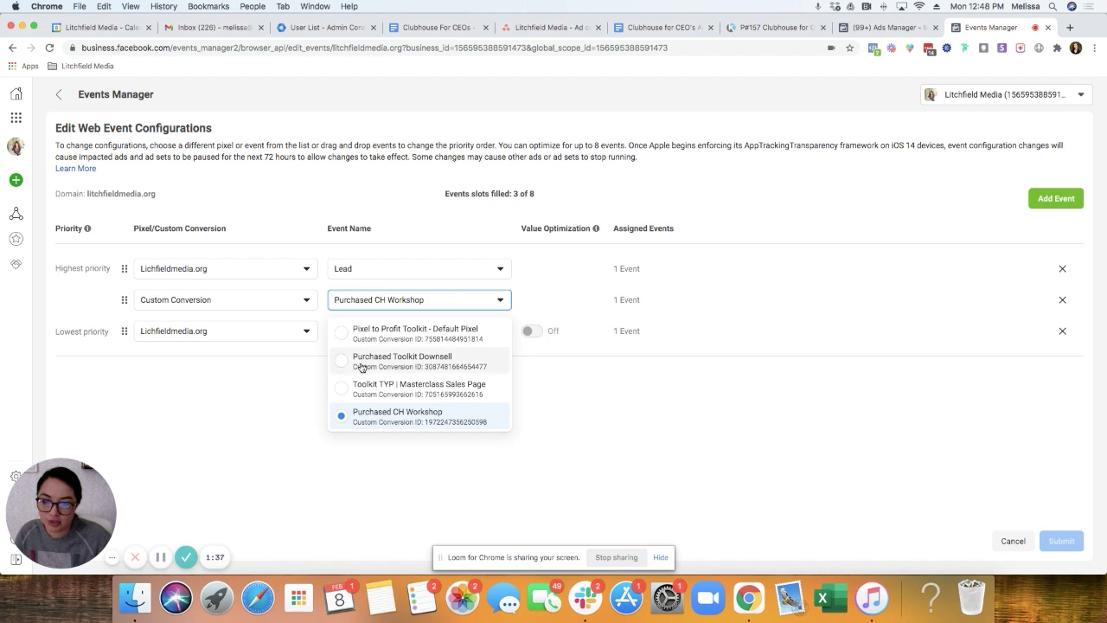
{"action": "left_click", "coordinate": [228, 392]}
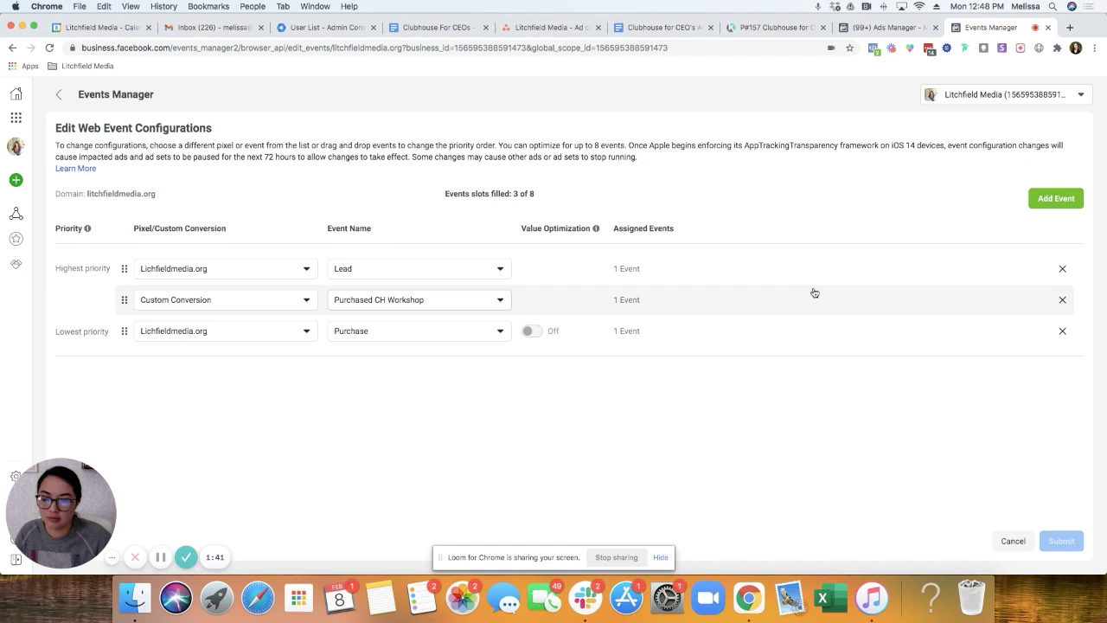
Step: Delete the Purchased CH Workshop event and drag Purchase above Lead
{"action": "left_click", "coordinate": [1062, 300]}
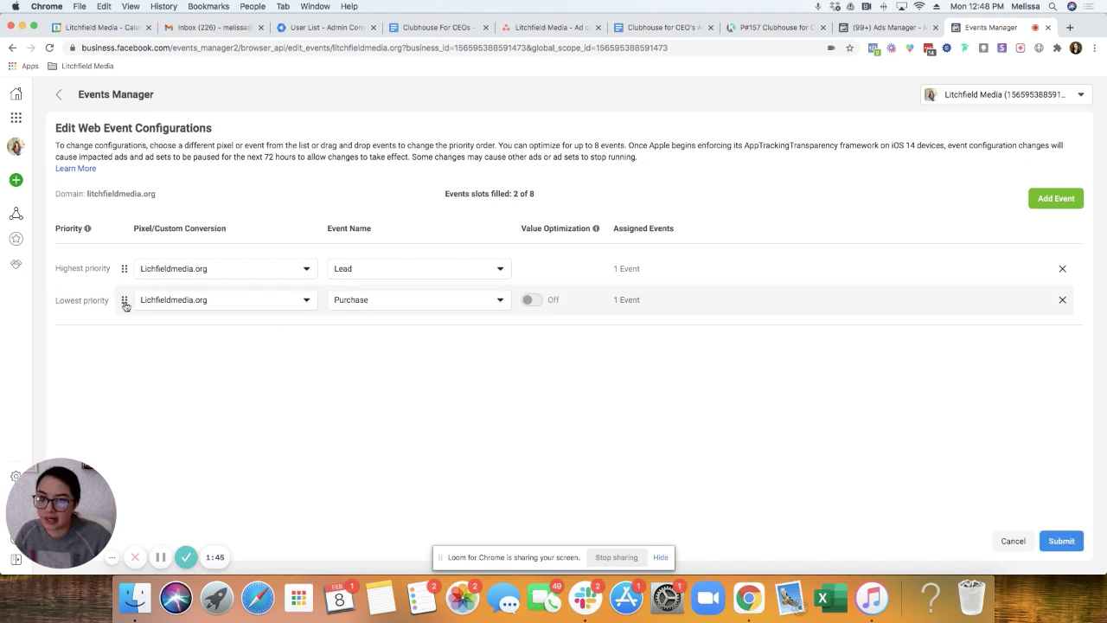
{"action": "left_click_drag", "start_coordinate": [124, 305], "coordinate": [124, 270]}
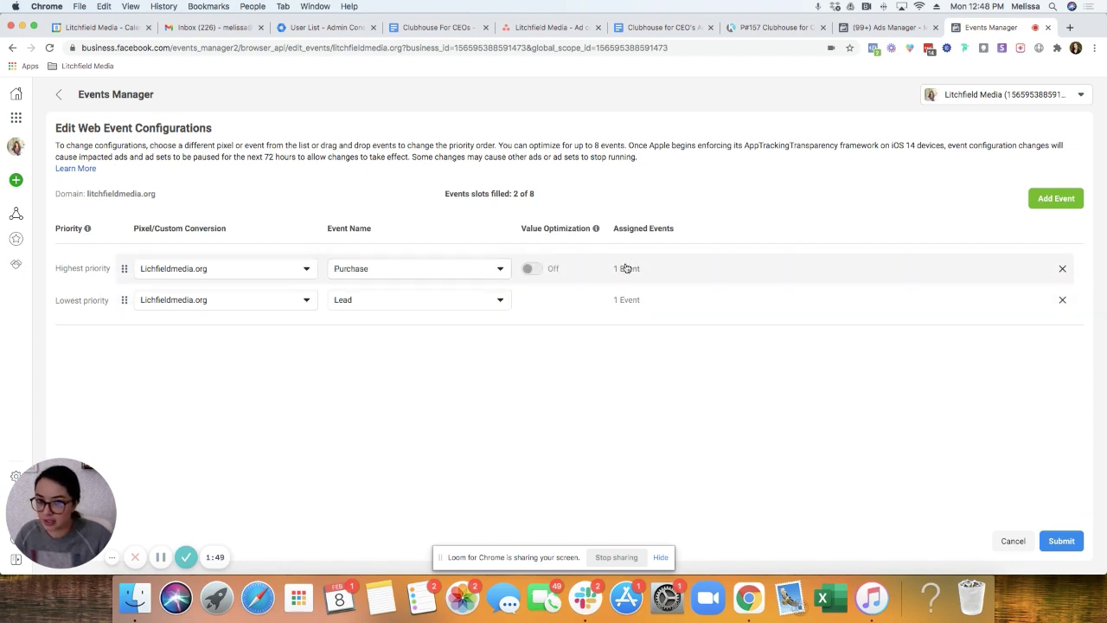
{"action": "mouse_move", "coordinate": [527, 269]}
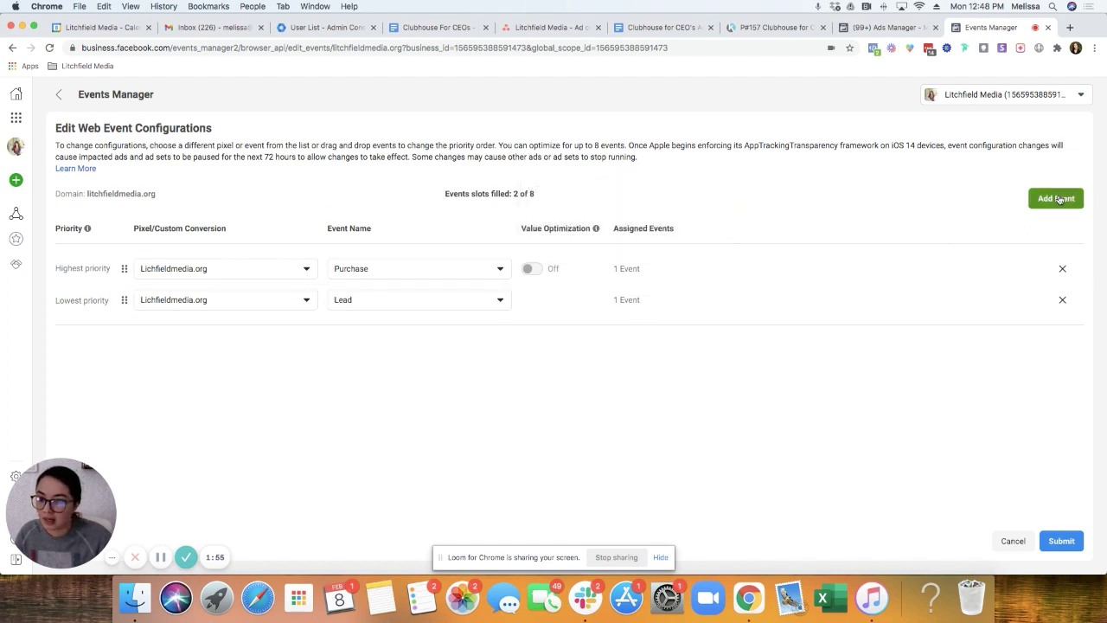
Step: Change the lowest event to Initiate Checkout and add Lead from the Lichfieldmedia.org pixel in second place
{"action": "left_click", "coordinate": [394, 303]}
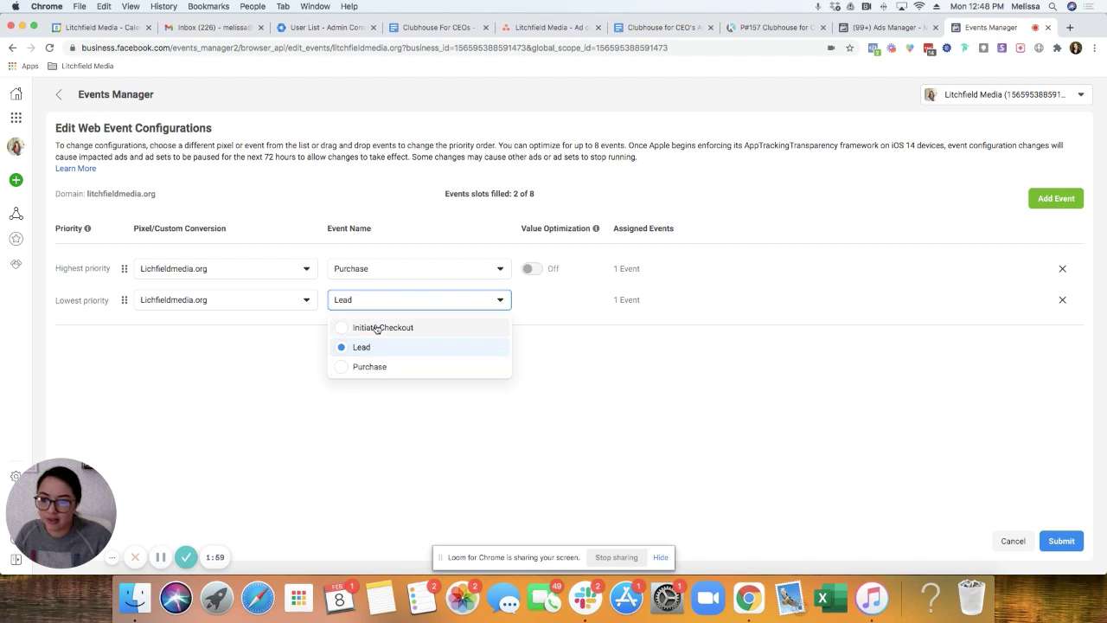
{"action": "left_click", "coordinate": [377, 328]}
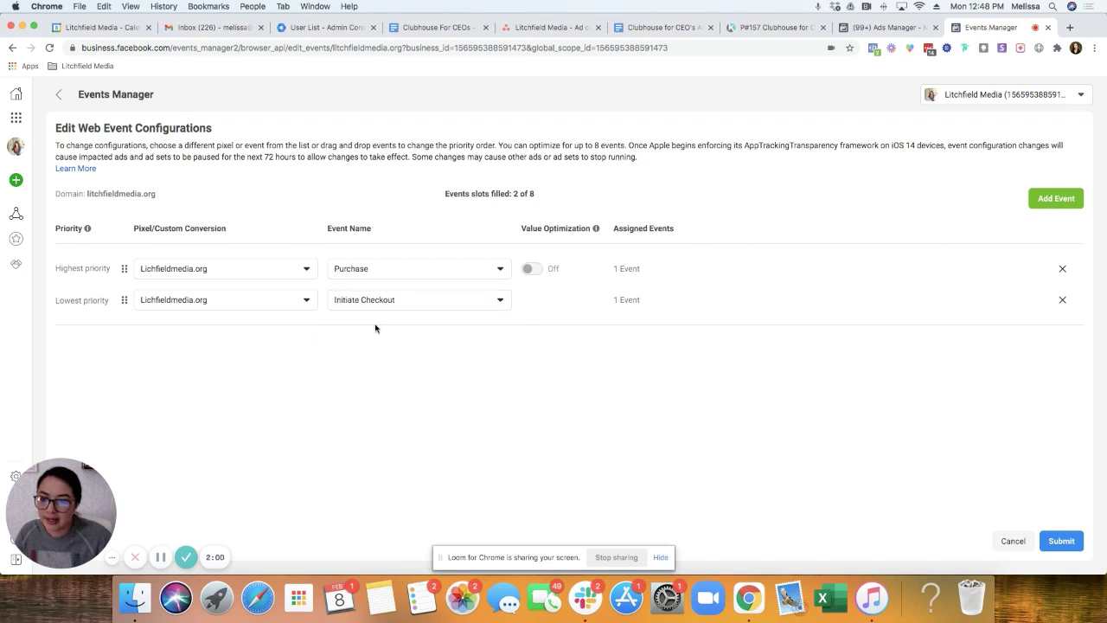
{"action": "left_click", "coordinate": [1062, 197]}
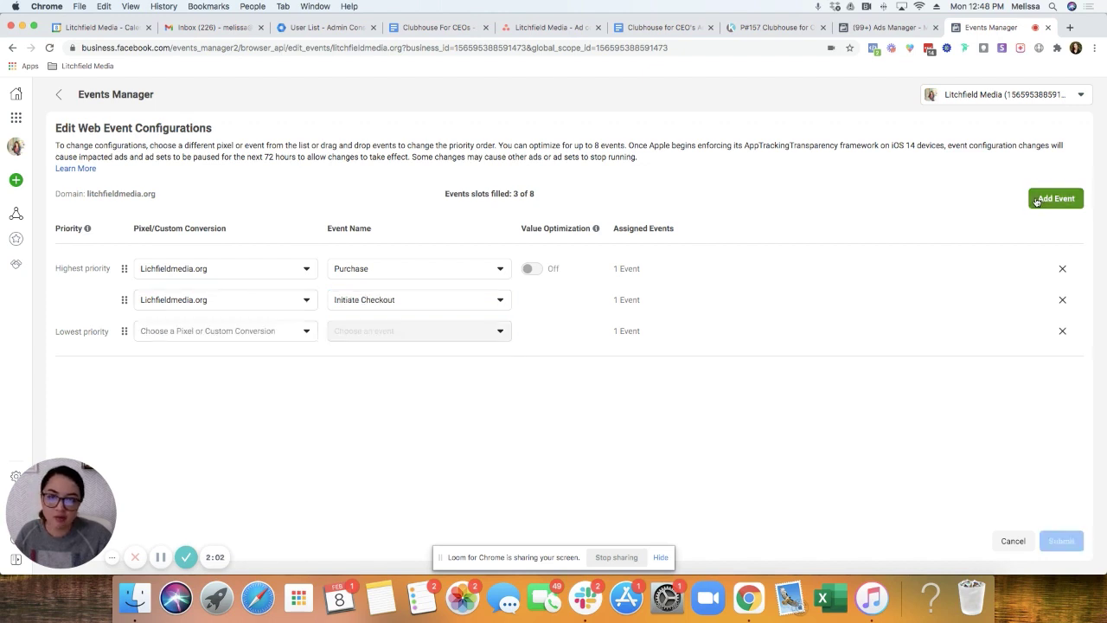
{"action": "left_click", "coordinate": [204, 333]}
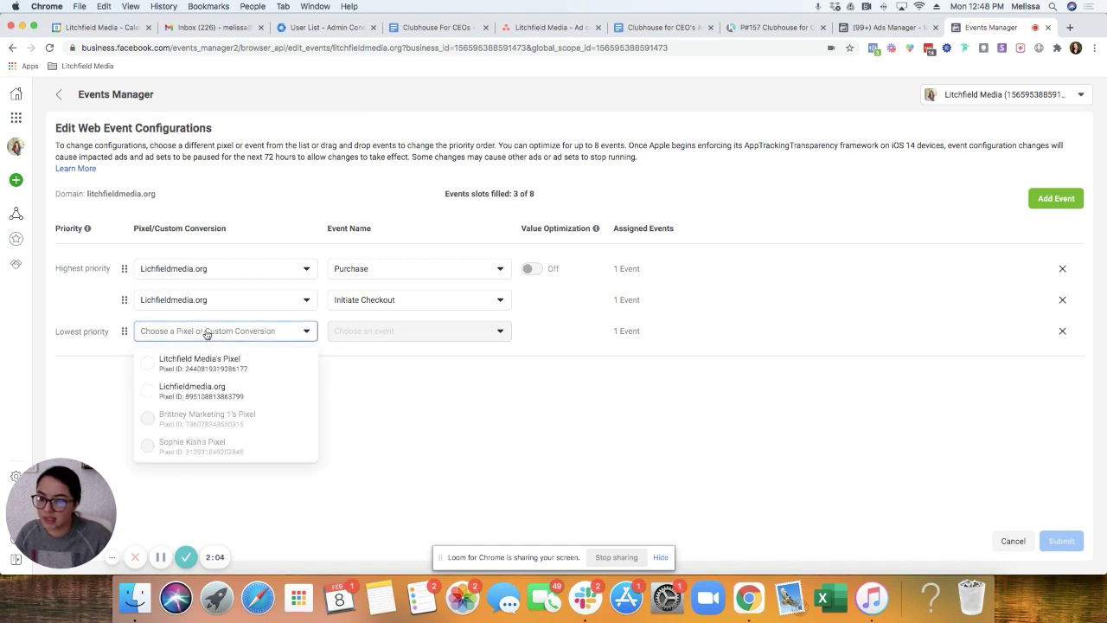
{"action": "left_click", "coordinate": [195, 389]}
{"action": "left_click", "coordinate": [366, 338]}
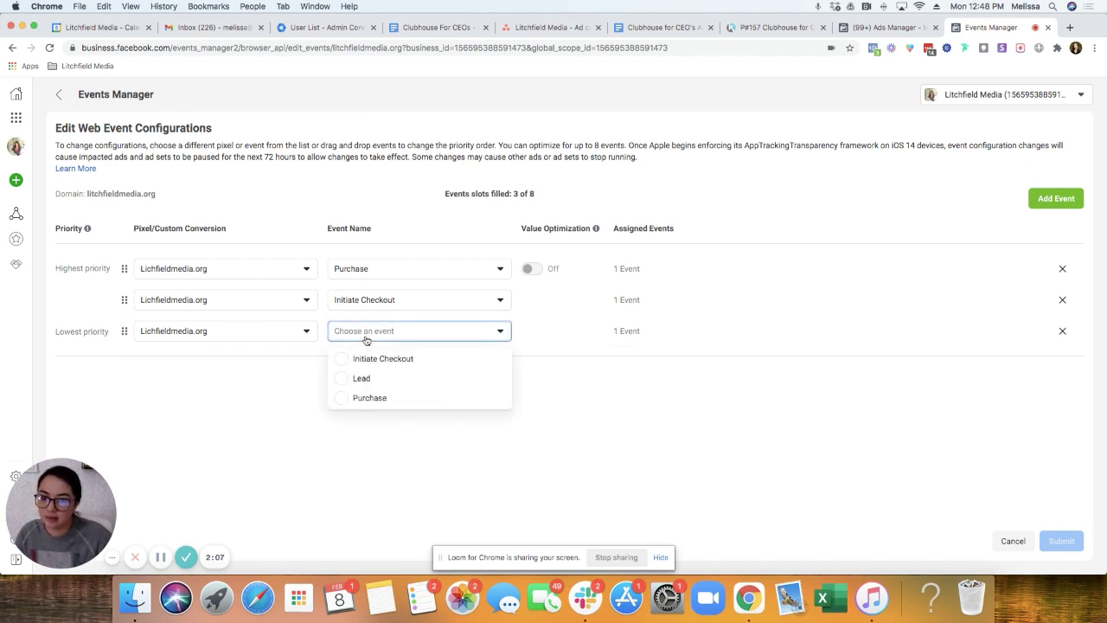
{"action": "left_click", "coordinate": [345, 378]}
{"action": "left_click_drag", "start_coordinate": [122, 331], "coordinate": [119, 297]}
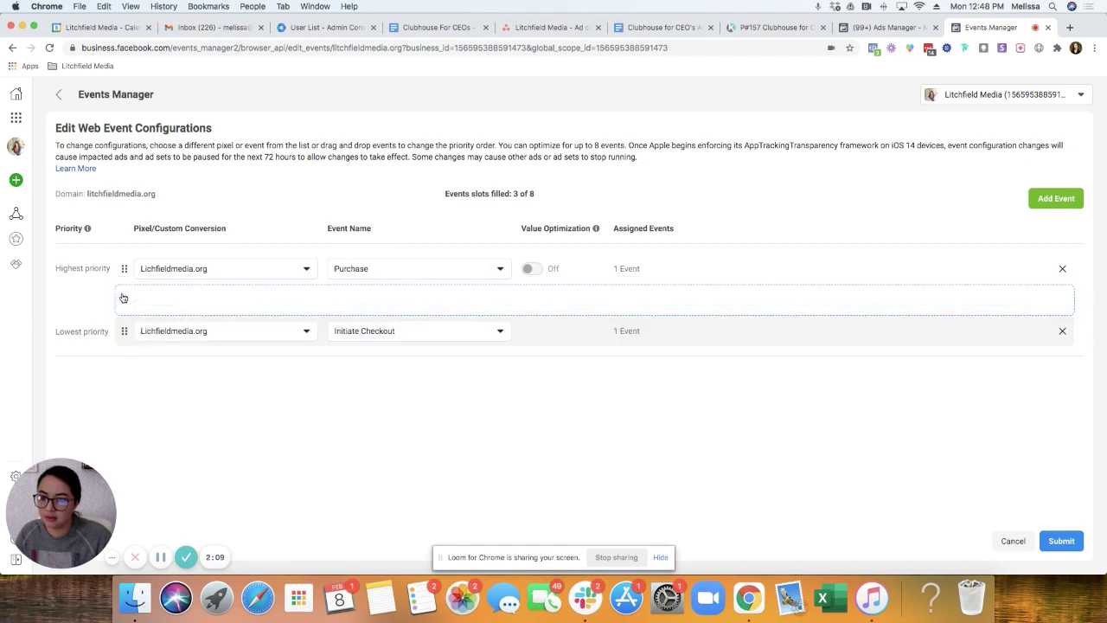
{"action": "left_click", "coordinate": [1056, 198]}
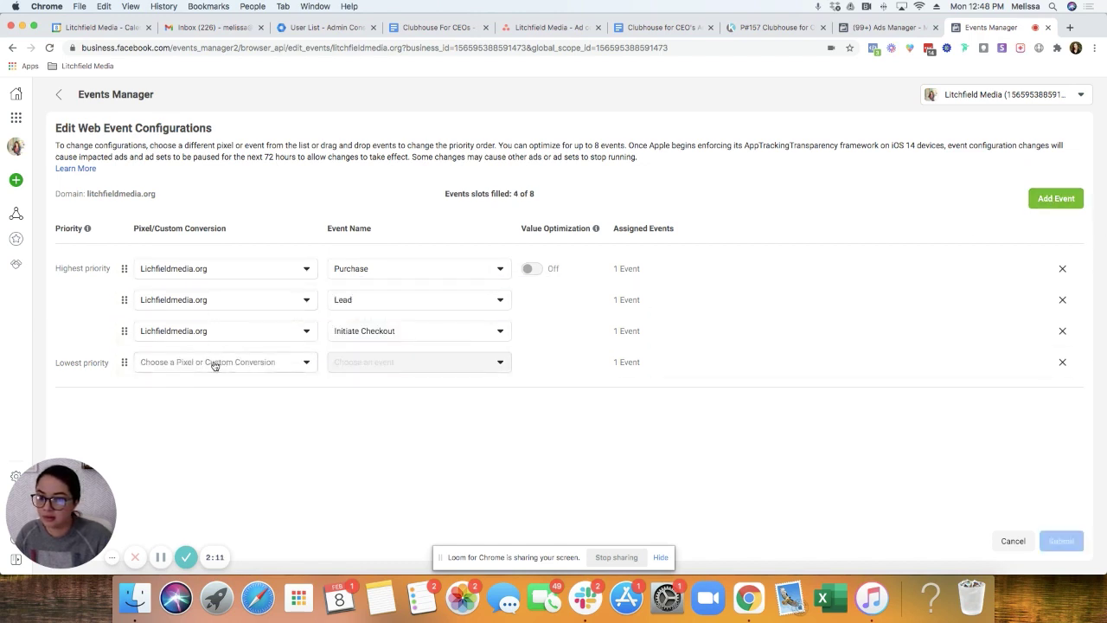
{"action": "left_click", "coordinate": [216, 363]}
{"action": "left_click", "coordinate": [199, 393]}
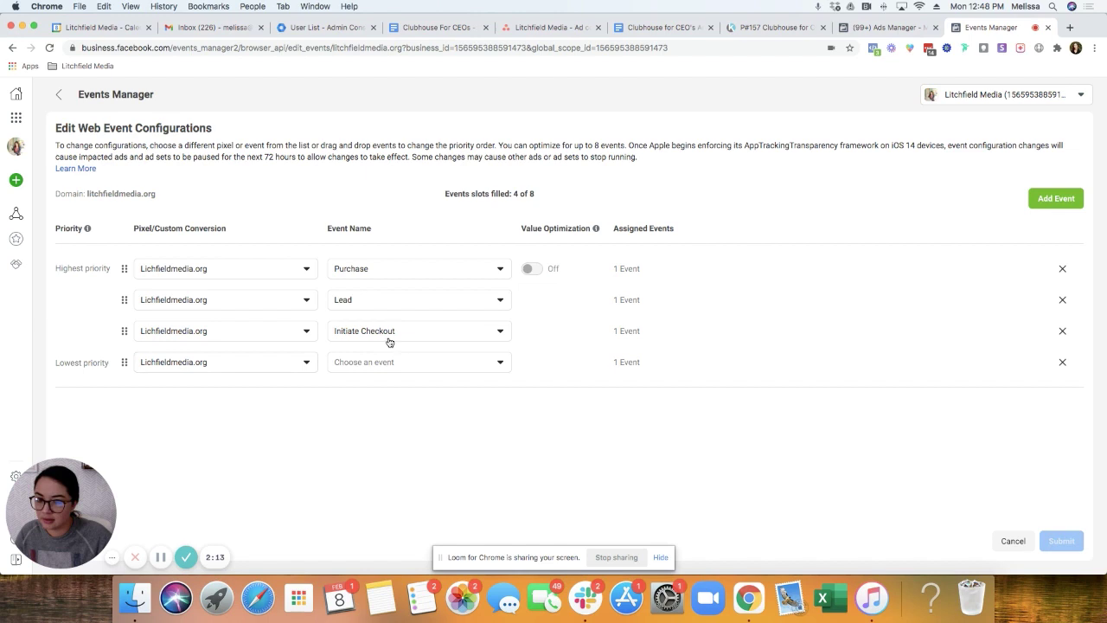
{"action": "left_click", "coordinate": [372, 362]}
{"action": "left_click", "coordinate": [381, 389]}
{"action": "left_click", "coordinate": [1062, 541]}
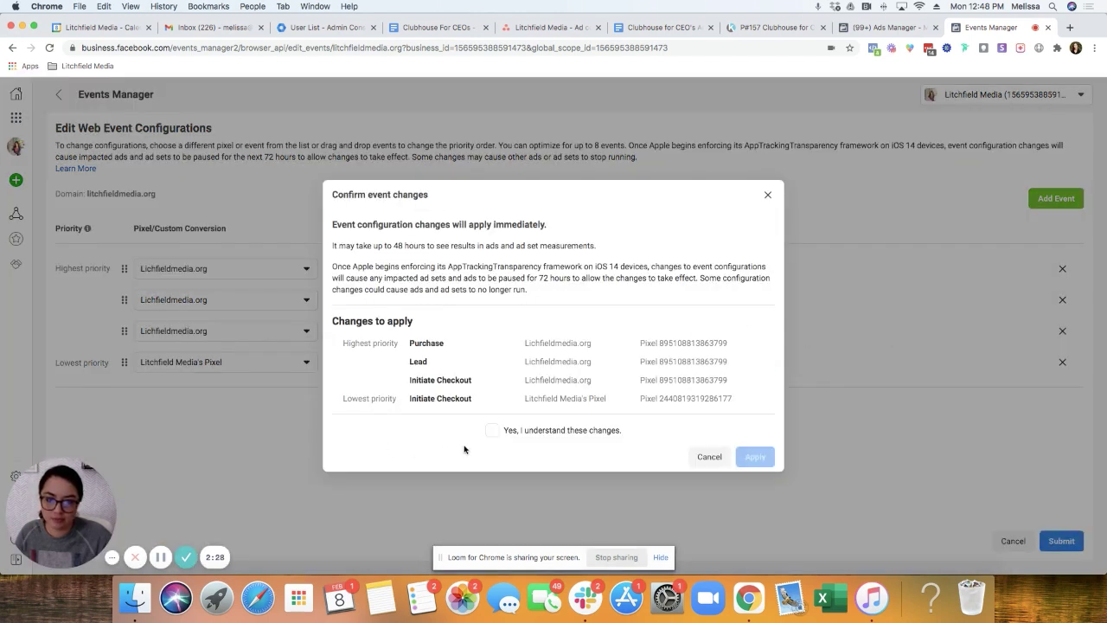
Step: Confirm and apply litchfieldmedia.org's four prioritized events, then choose Edit Events for clubhouseforceos.com
{"action": "left_click", "coordinate": [492, 430]}
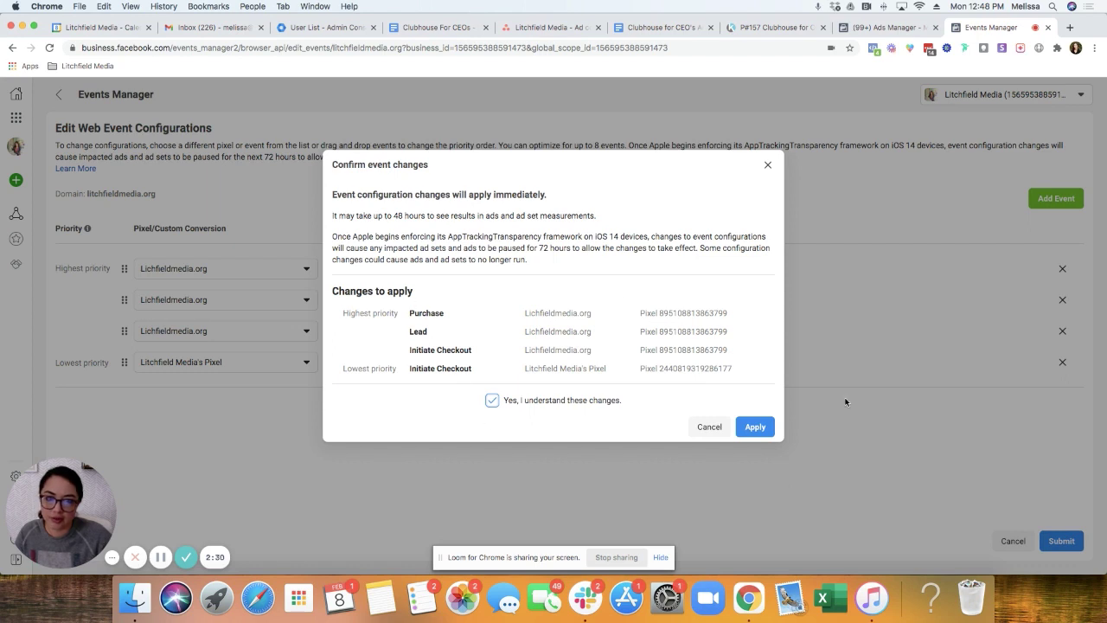
{"action": "left_click", "coordinate": [751, 427]}
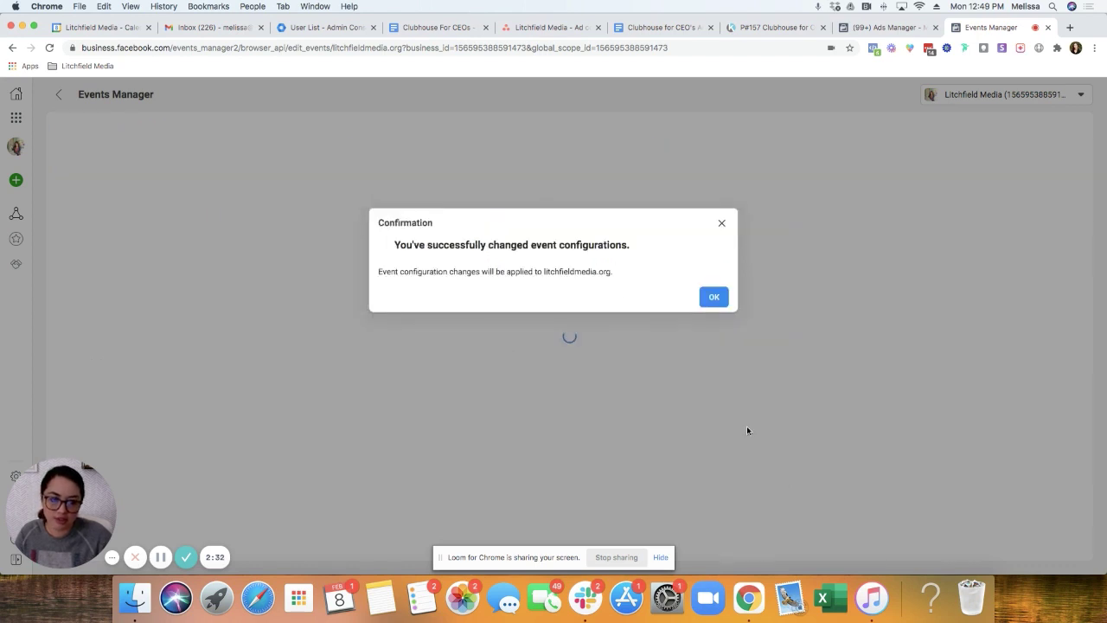
{"action": "left_click", "coordinate": [714, 298]}
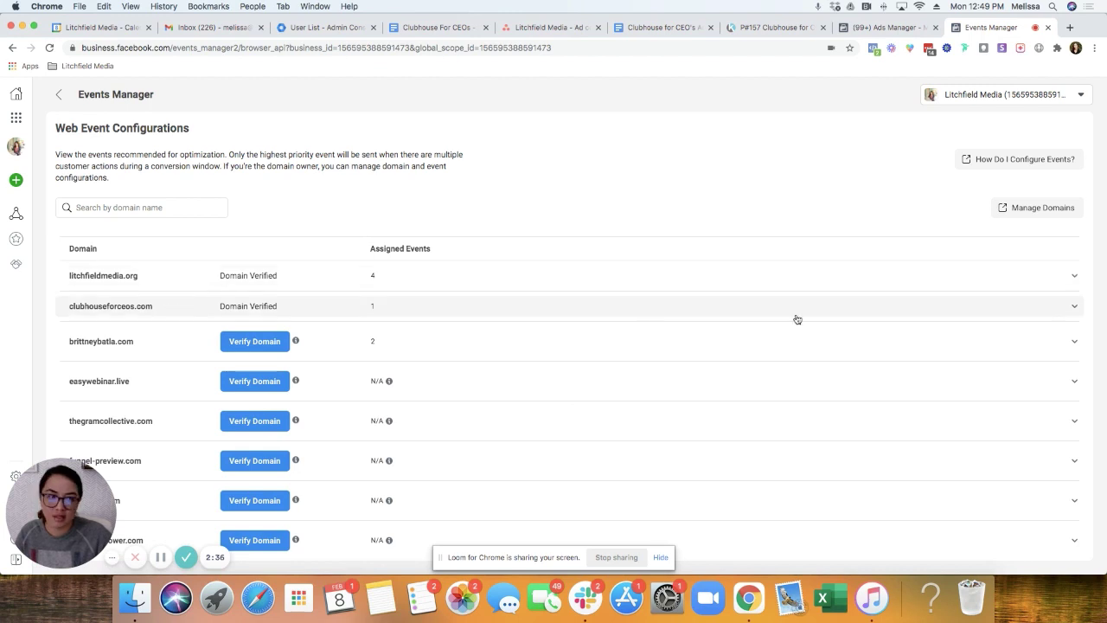
{"action": "left_click", "coordinate": [1073, 308]}
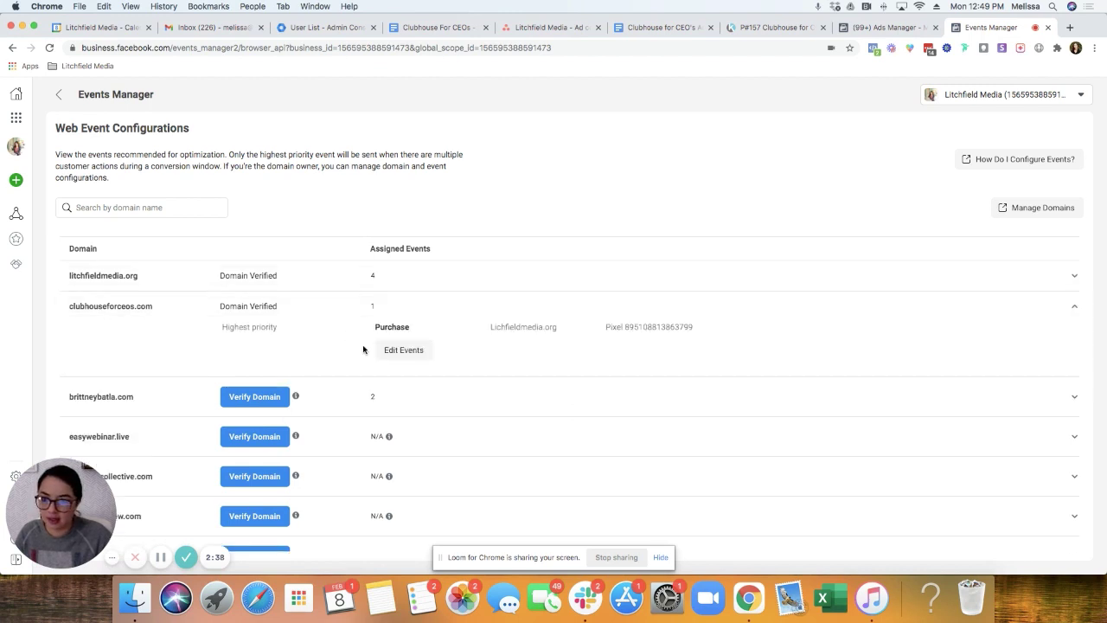
{"action": "left_click", "coordinate": [389, 350]}
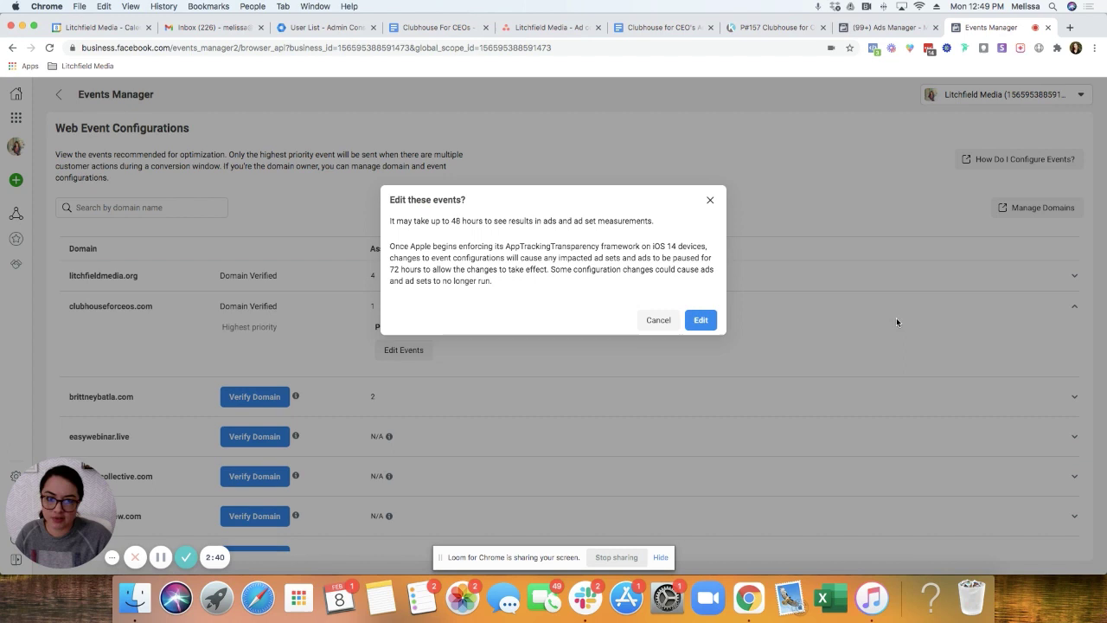
Step: Add Initiate Checkout from the Lichfieldmedia.org pixel as the second event below Purchase
{"action": "left_click", "coordinate": [697, 324]}
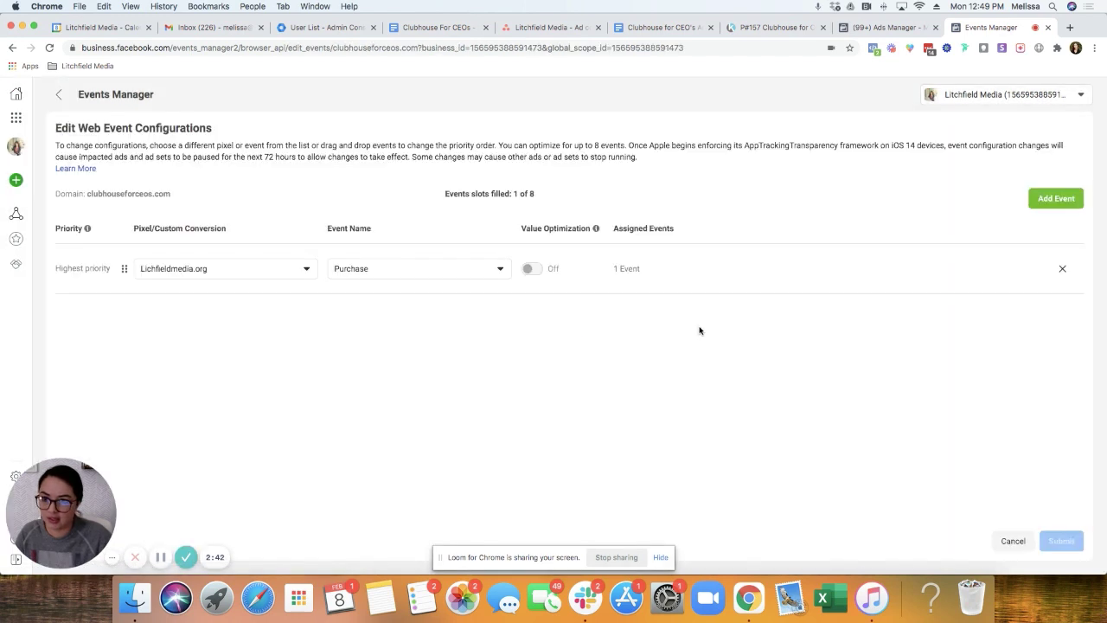
{"action": "left_click", "coordinate": [391, 276]}
{"action": "left_click", "coordinate": [179, 337]}
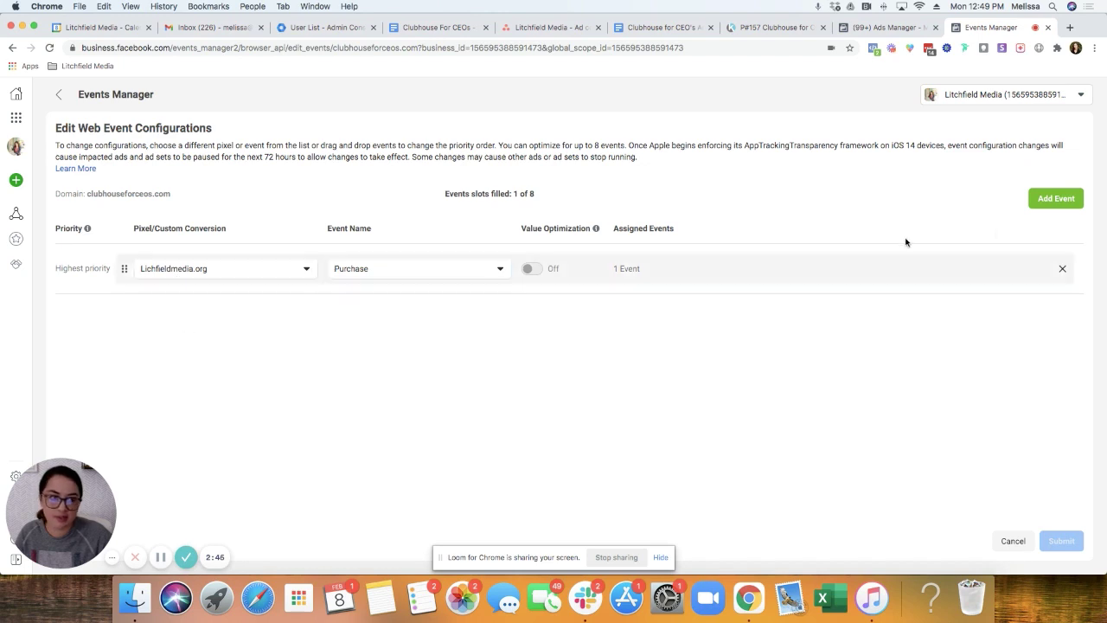
{"action": "left_click", "coordinate": [1056, 198]}
{"action": "left_click", "coordinate": [160, 300]}
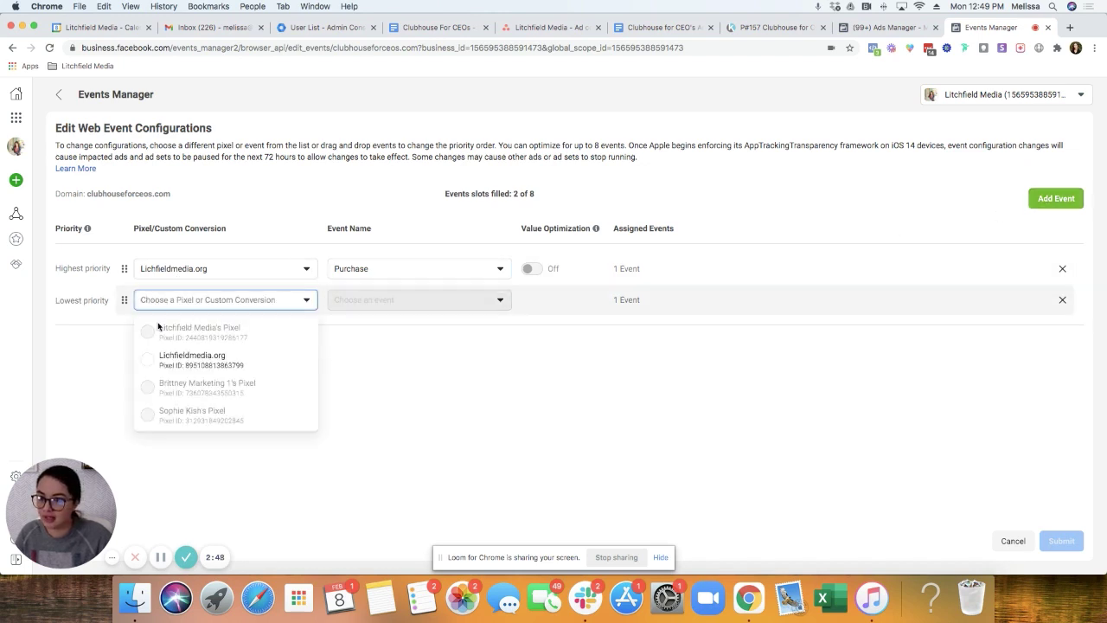
{"action": "left_click", "coordinate": [164, 362]}
{"action": "left_click", "coordinate": [427, 300]}
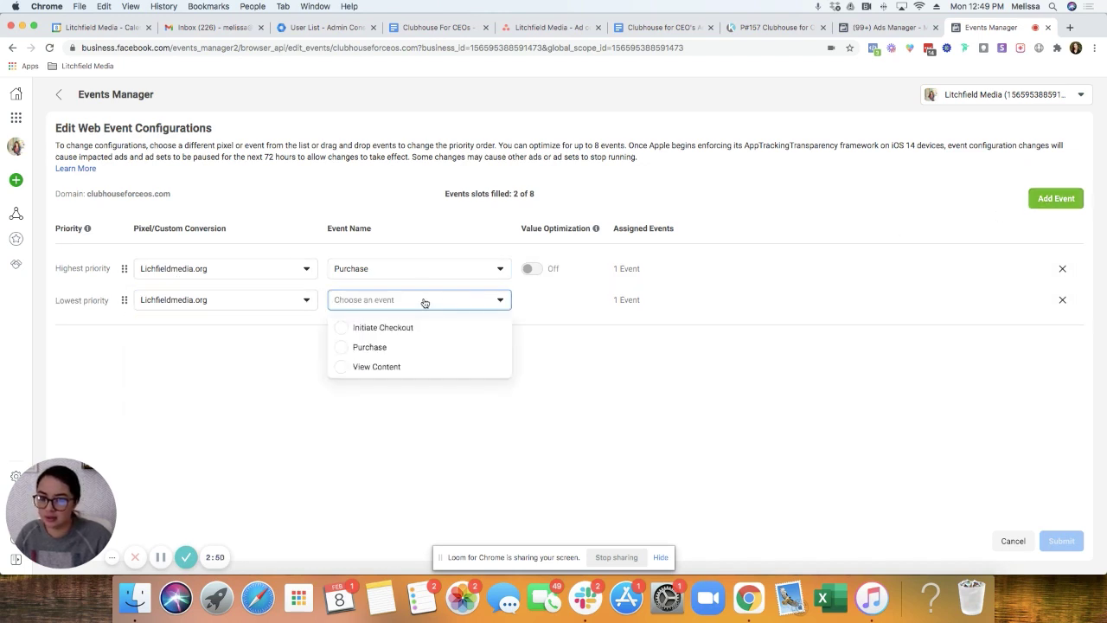
{"action": "left_click", "coordinate": [381, 328]}
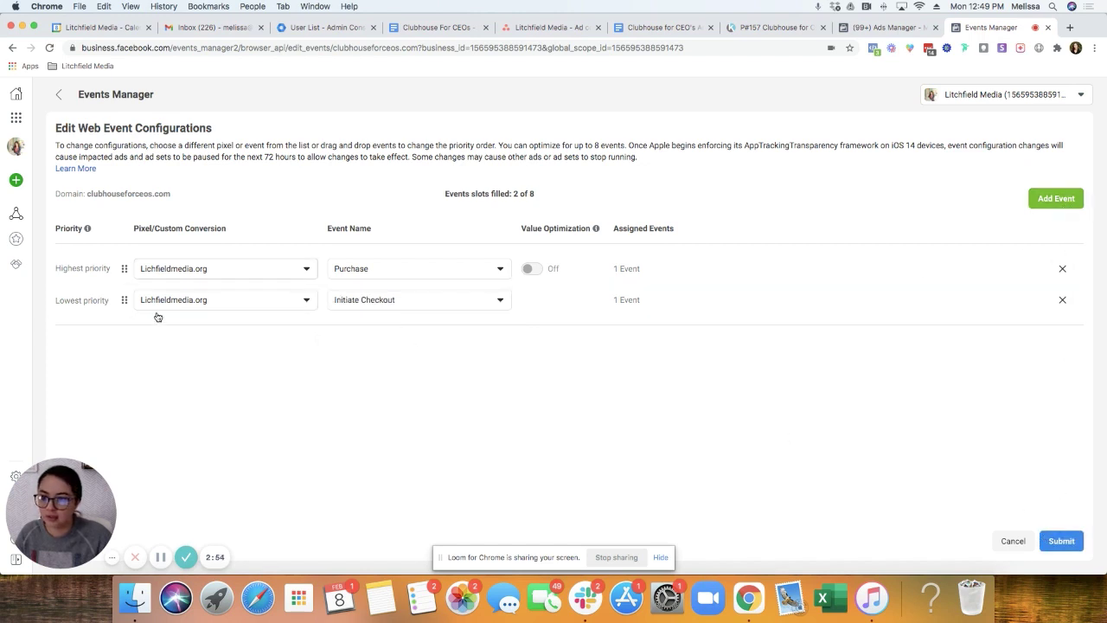
Step: Add View Content from the Lichfieldmedia.org pixel as the third event, plus a fourth slot
{"action": "left_click", "coordinate": [1045, 202]}
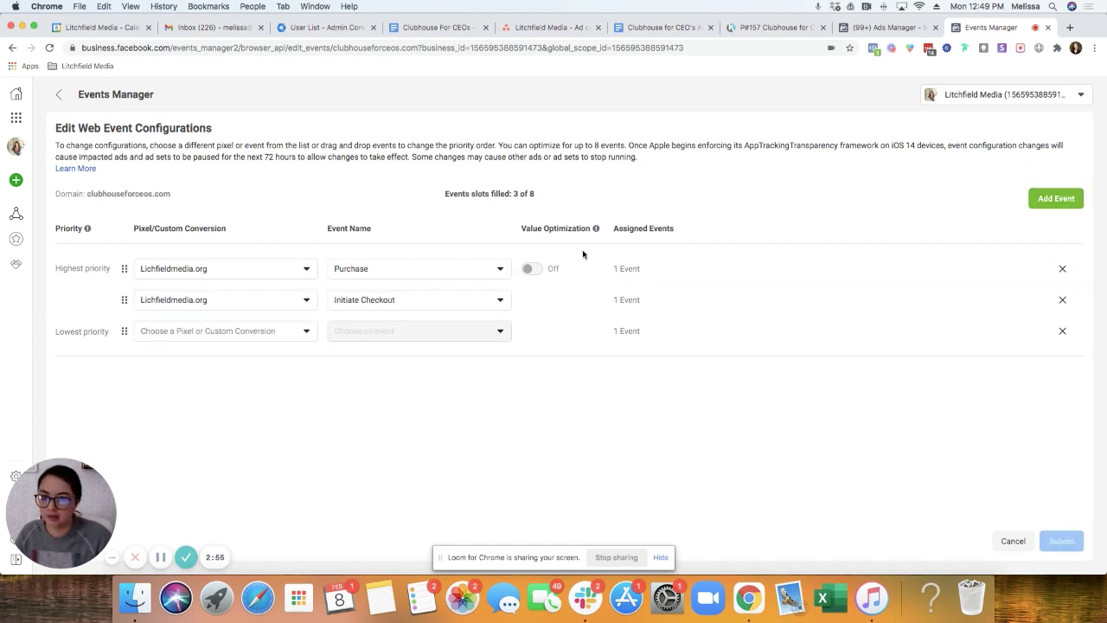
{"action": "left_click", "coordinate": [173, 333]}
{"action": "left_click", "coordinate": [204, 395]}
{"action": "left_click", "coordinate": [363, 331]}
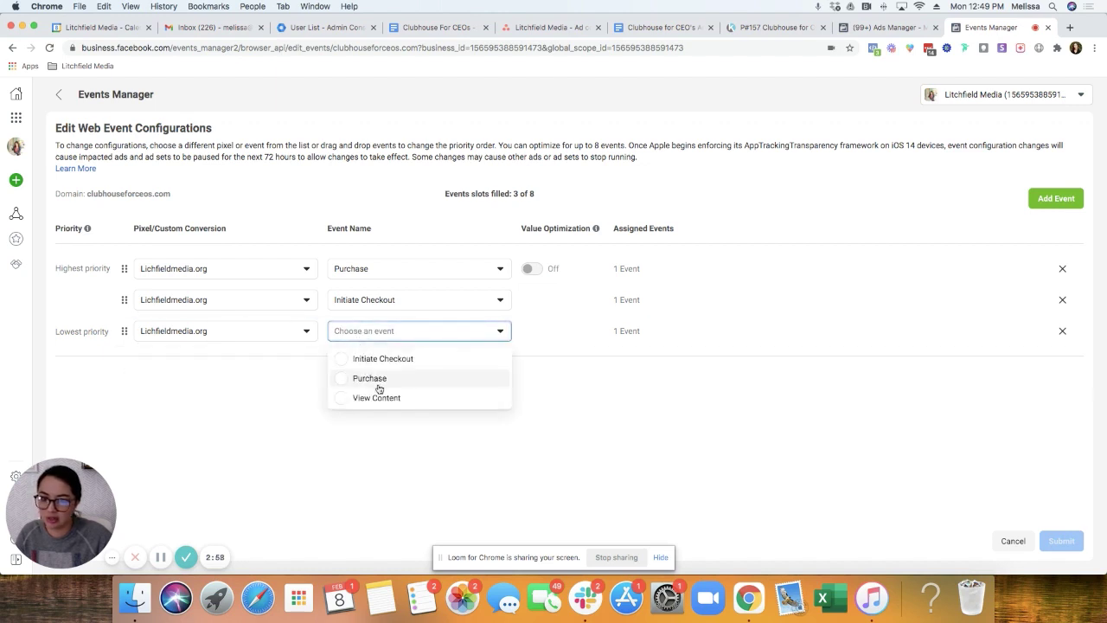
{"action": "left_click", "coordinate": [376, 398]}
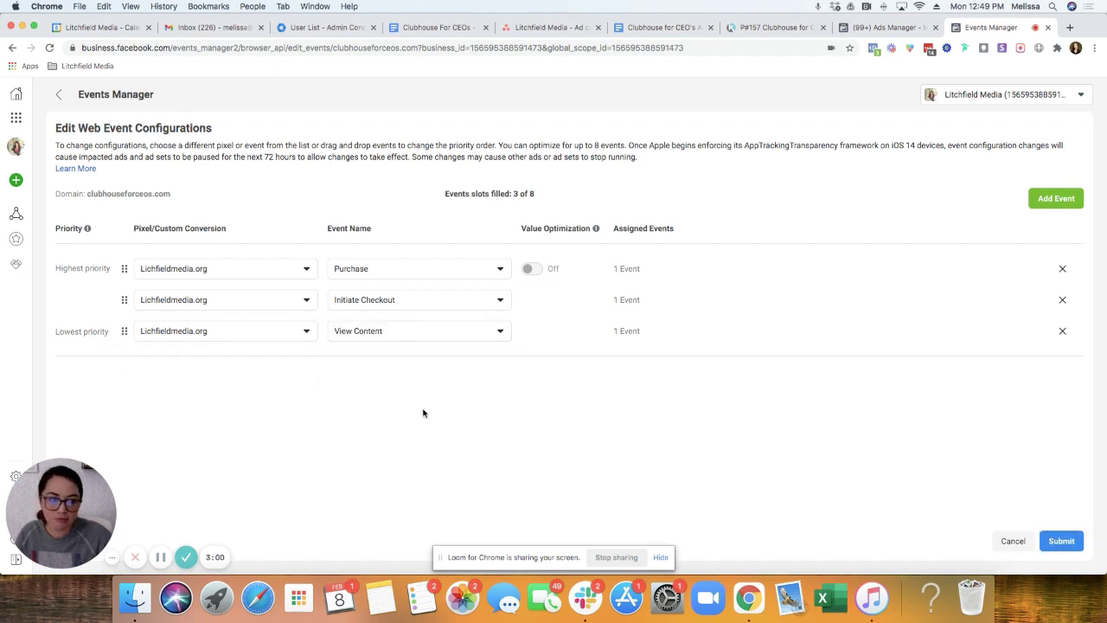
{"action": "left_click", "coordinate": [1057, 199]}
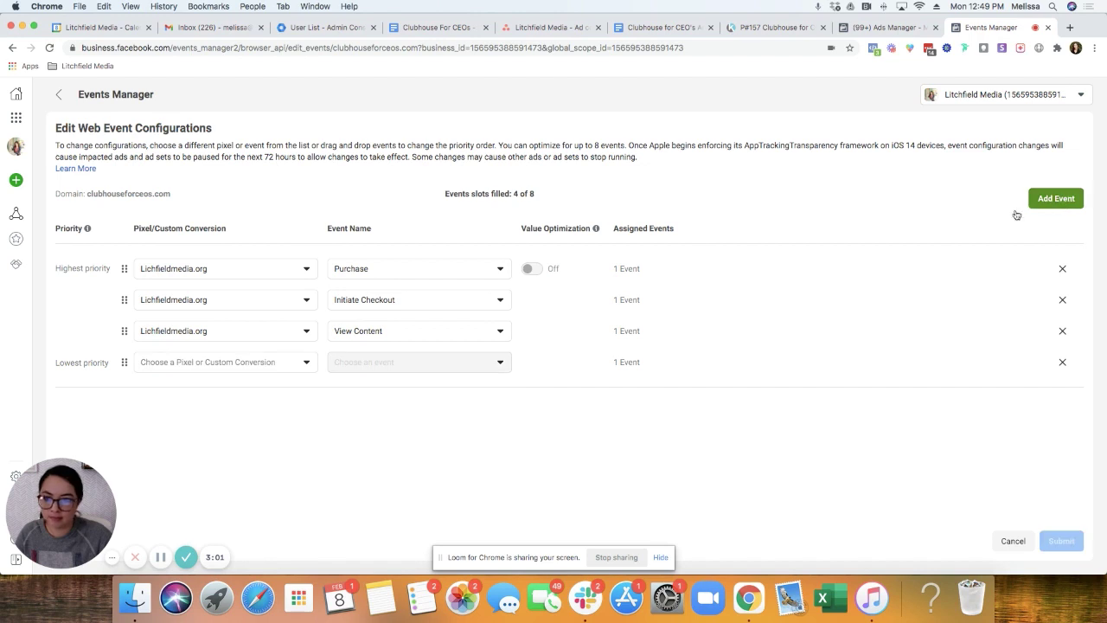
{"action": "left_click", "coordinate": [183, 366]}
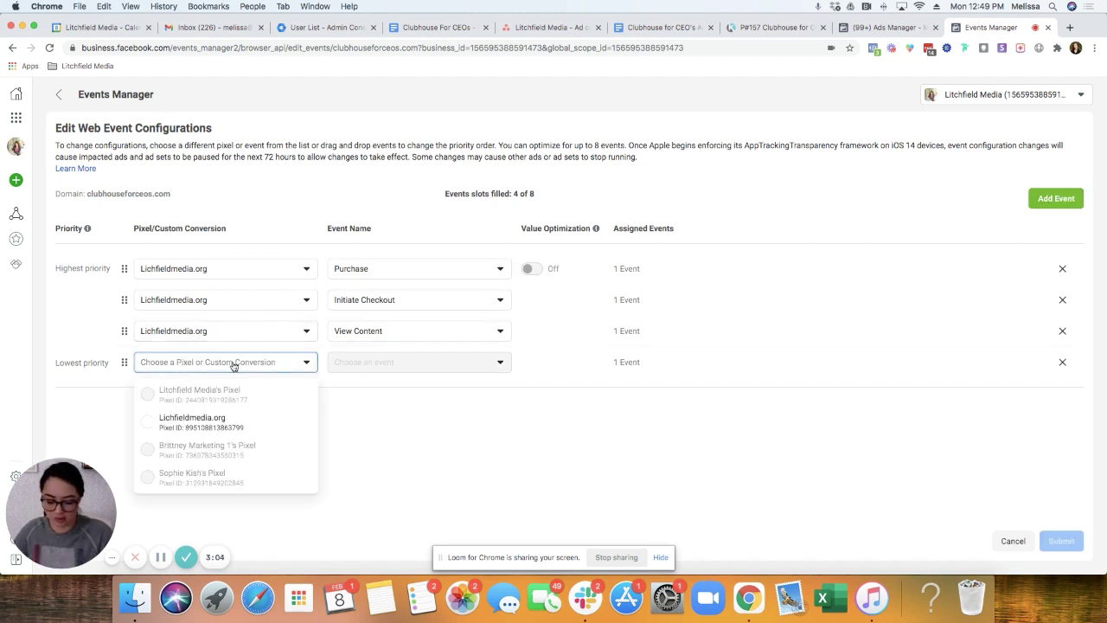
{"action": "key", "text": "Up"}
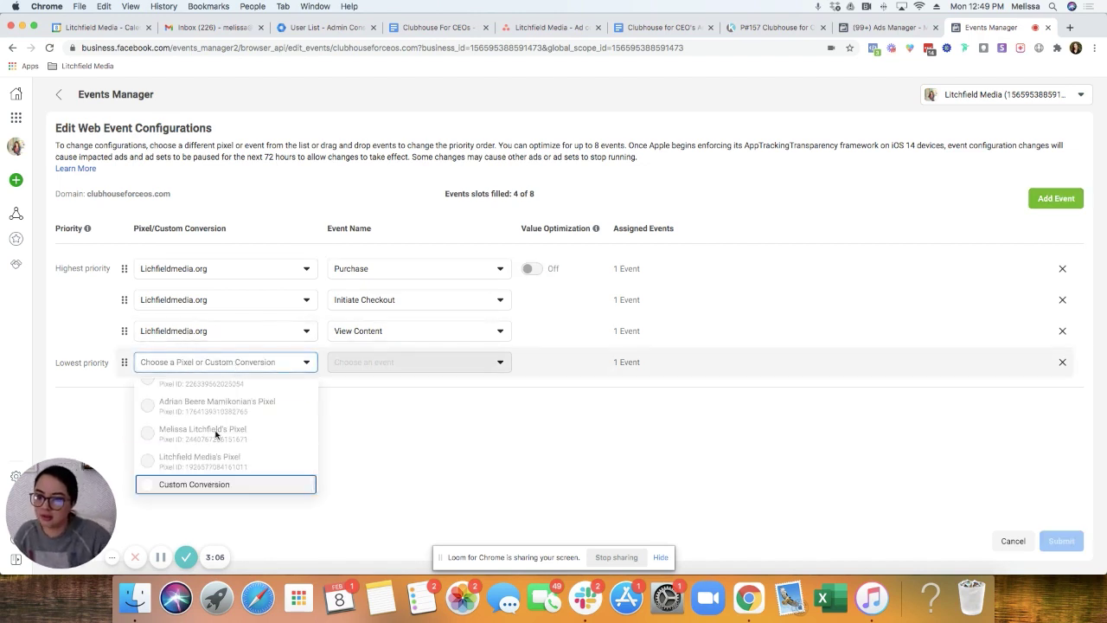
Step: Add the CFCs Sales Page custom conversion at second priority and set up a fifth custom conversion row
{"action": "left_click", "coordinate": [198, 483]}
{"action": "left_click", "coordinate": [379, 364]}
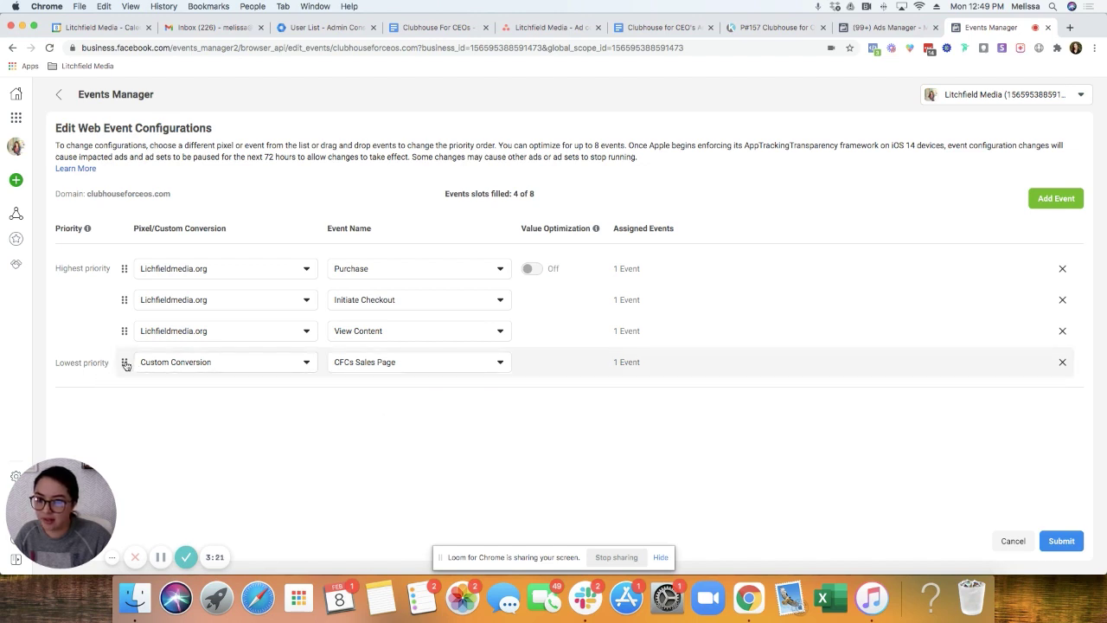
{"action": "left_click_drag", "start_coordinate": [124, 364], "coordinate": [125, 299]}
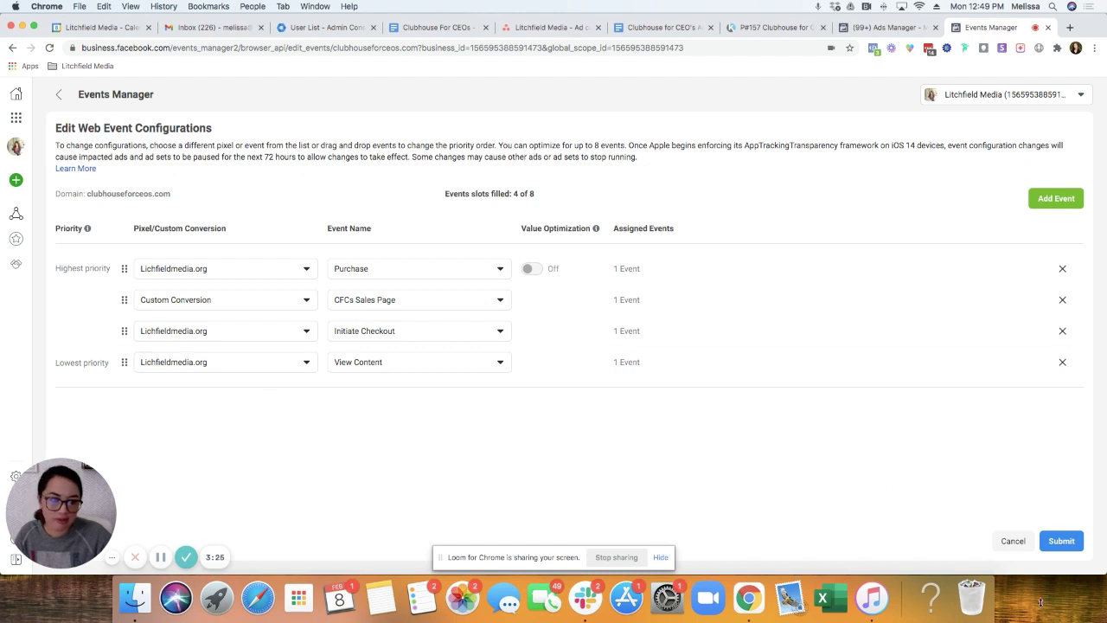
{"action": "left_click", "coordinate": [1056, 198]}
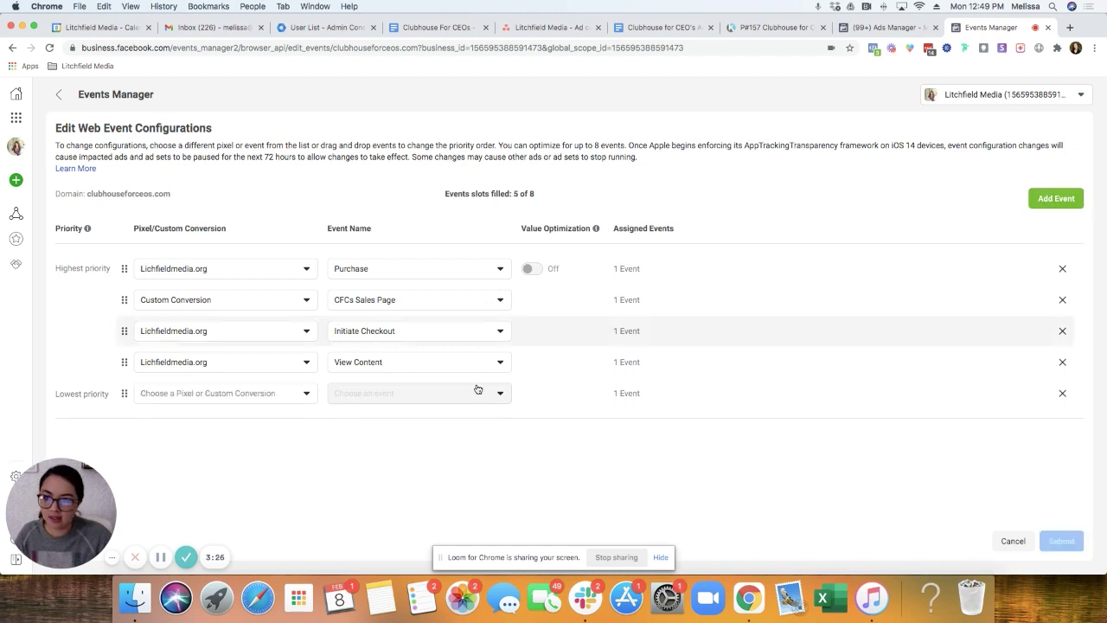
{"action": "left_click", "coordinate": [192, 396]}
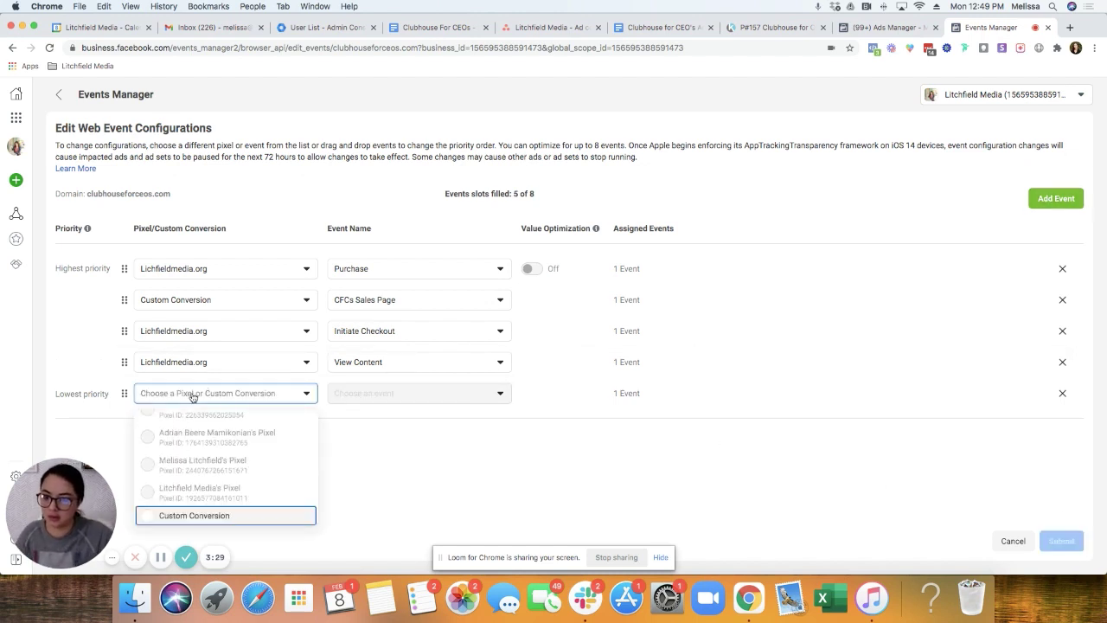
{"action": "left_click", "coordinate": [198, 515]}
{"action": "left_click", "coordinate": [346, 396]}
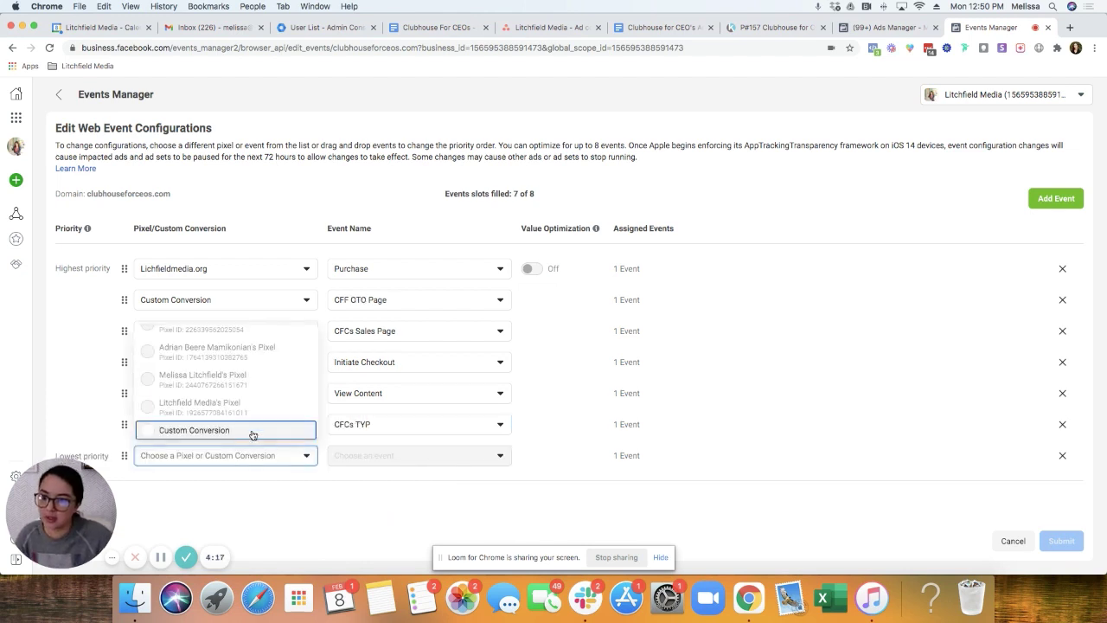
Step: Add the CFF TYP custom conversion and move Initiate Checkout and View Content to the bottom
{"action": "left_click", "coordinate": [252, 434]}
{"action": "left_click", "coordinate": [395, 457]}
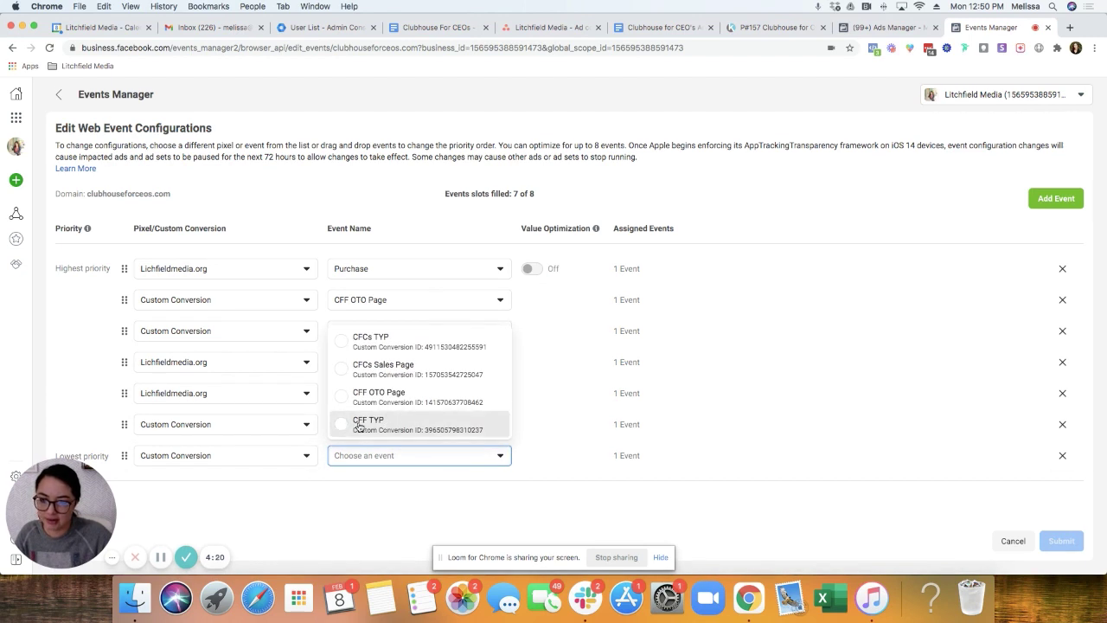
{"action": "left_click", "coordinate": [359, 427]}
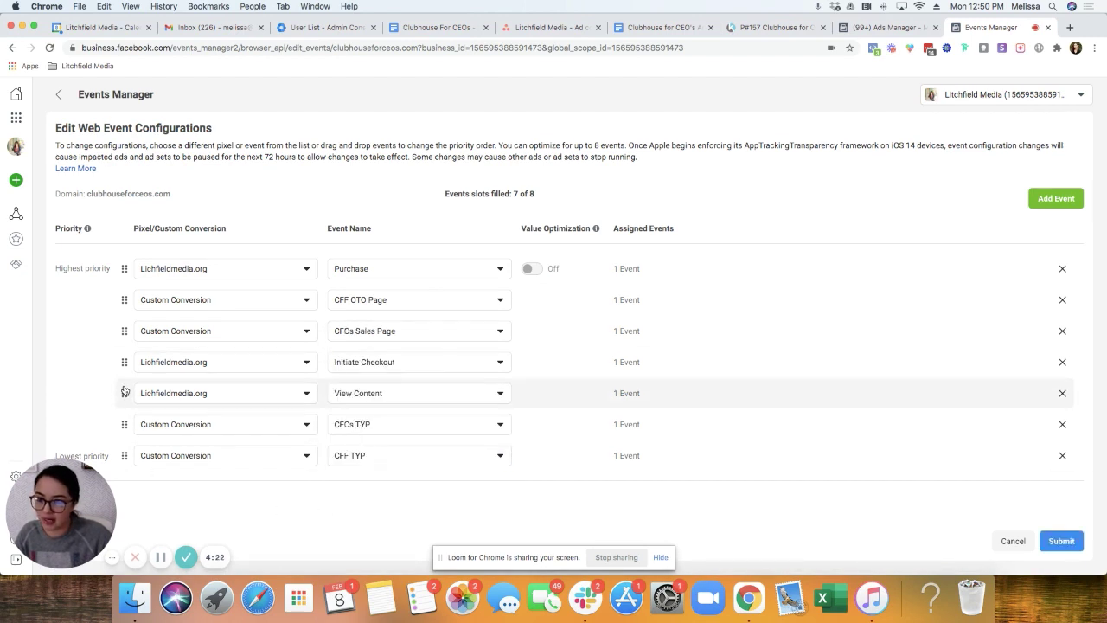
{"action": "left_click_drag", "start_coordinate": [125, 393], "coordinate": [120, 466]}
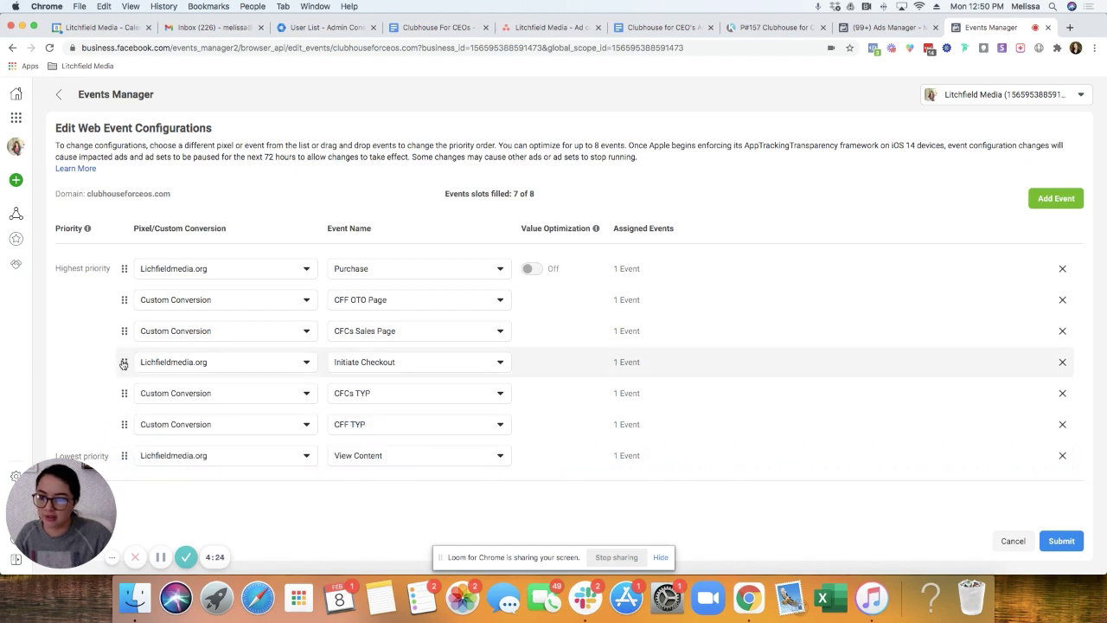
{"action": "left_click_drag", "start_coordinate": [124, 370], "coordinate": [123, 433]}
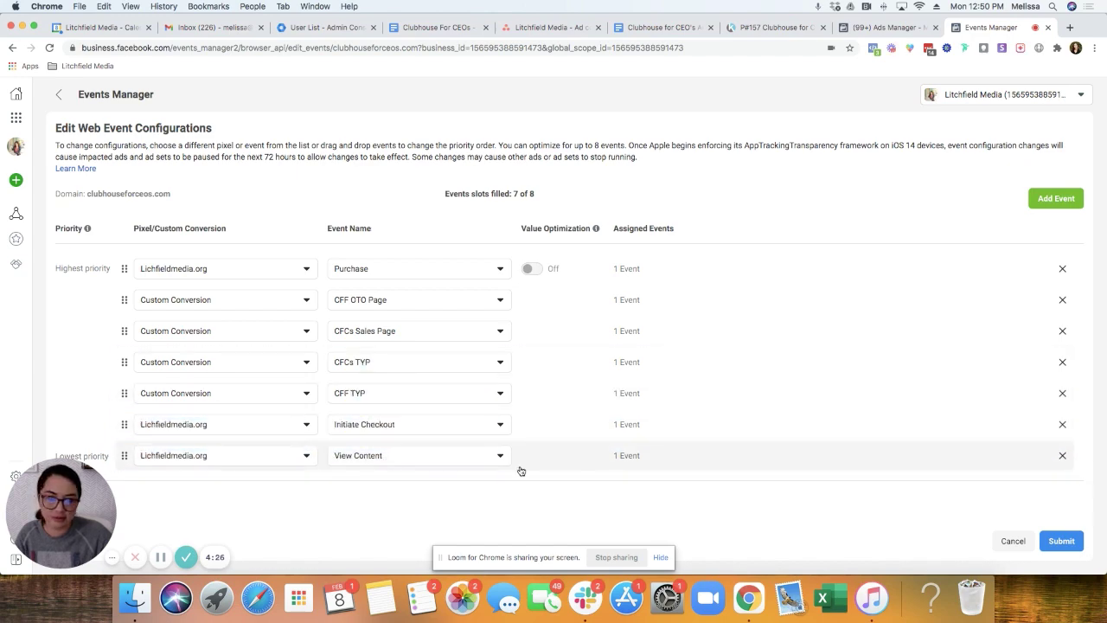
Step: Submit clubhouseforceos.com's seven events, accept 'Yes, I understand these changes', and apply them
{"action": "left_click", "coordinate": [1061, 540]}
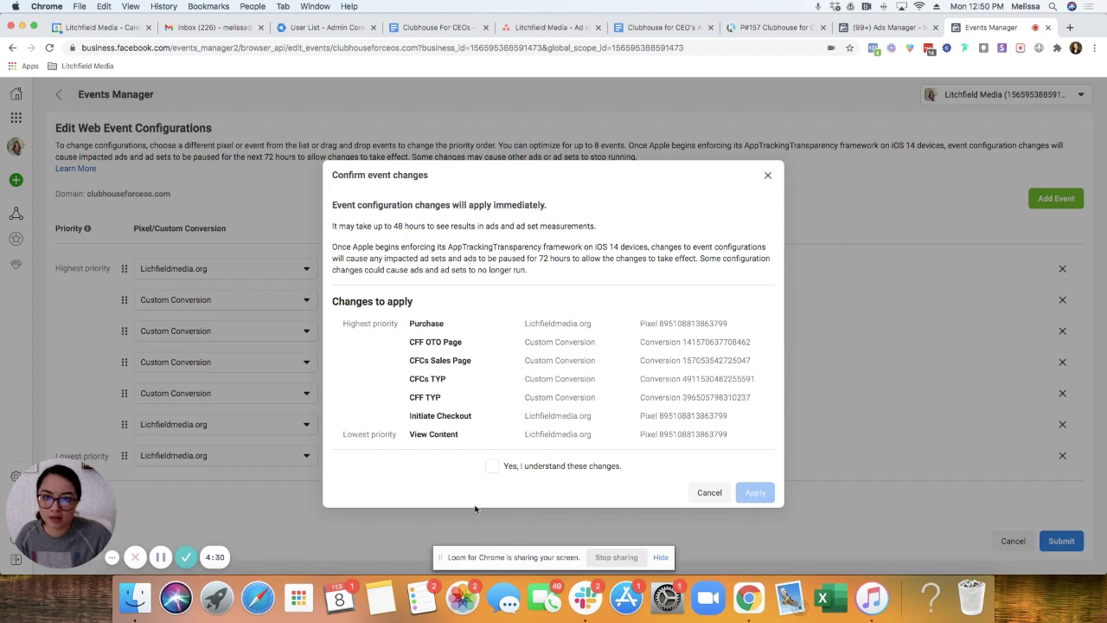
{"action": "left_click", "coordinate": [492, 465]}
{"action": "left_click", "coordinate": [762, 471]}
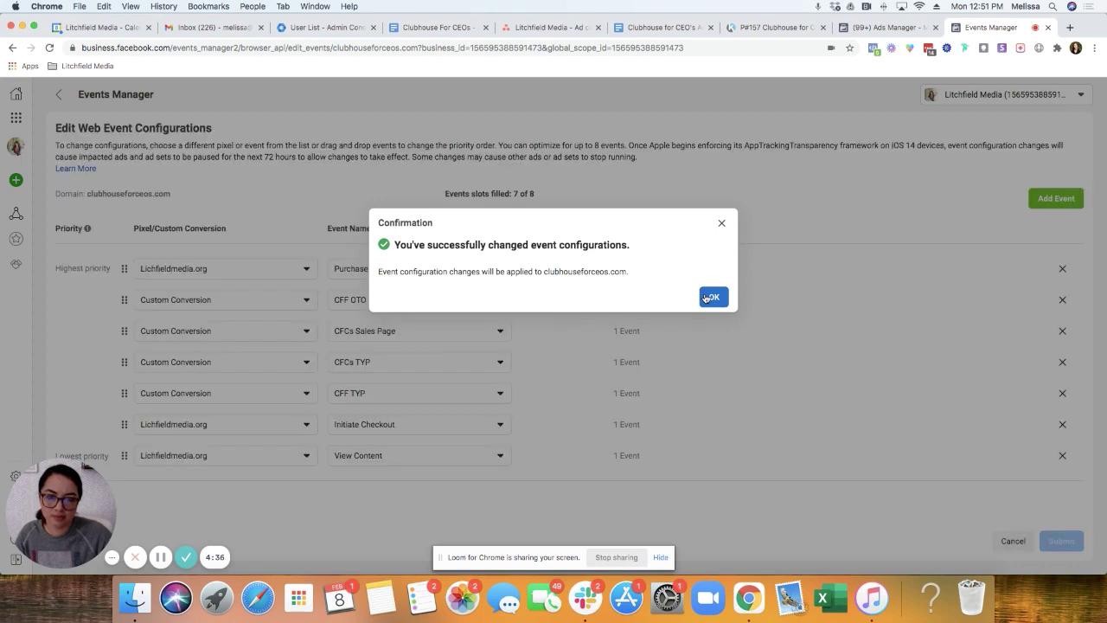
{"action": "left_click", "coordinate": [707, 297]}
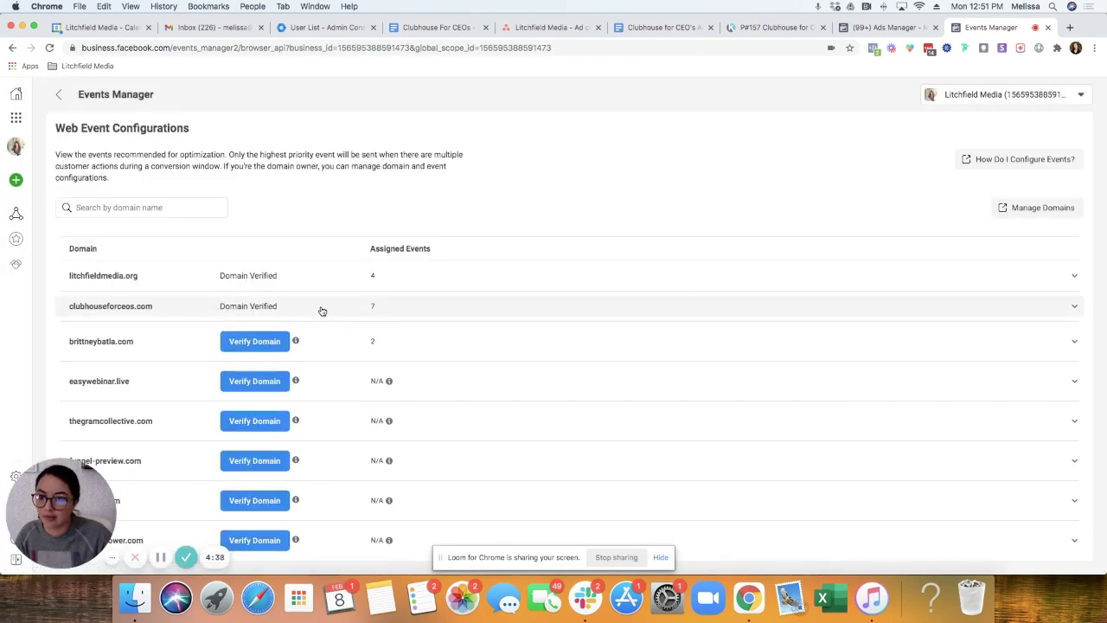